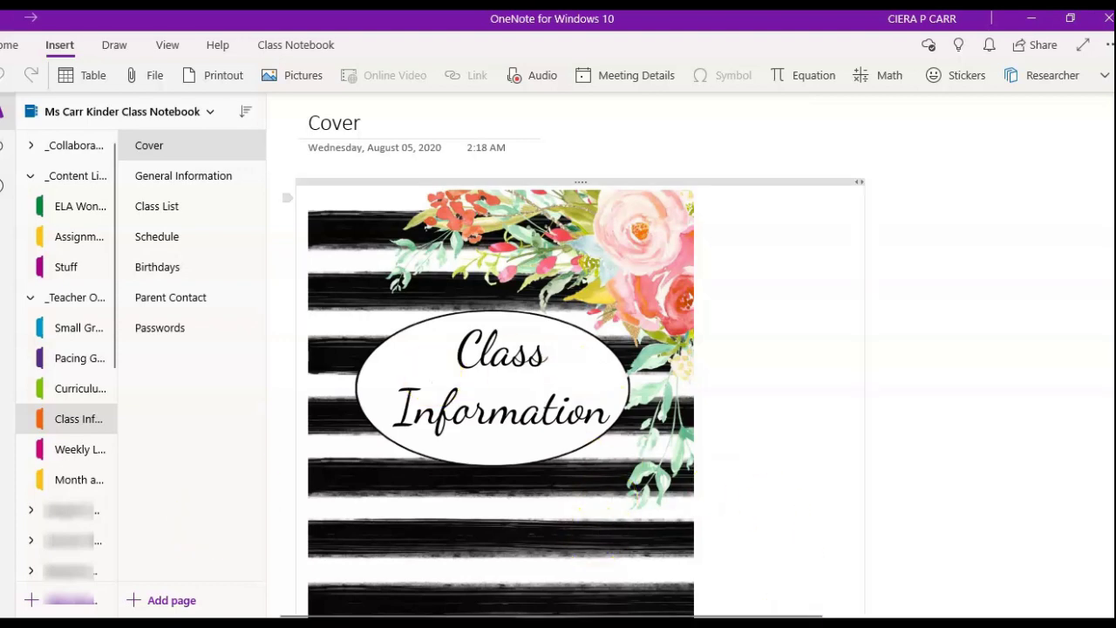
pyautogui.moveTo(797, 621)
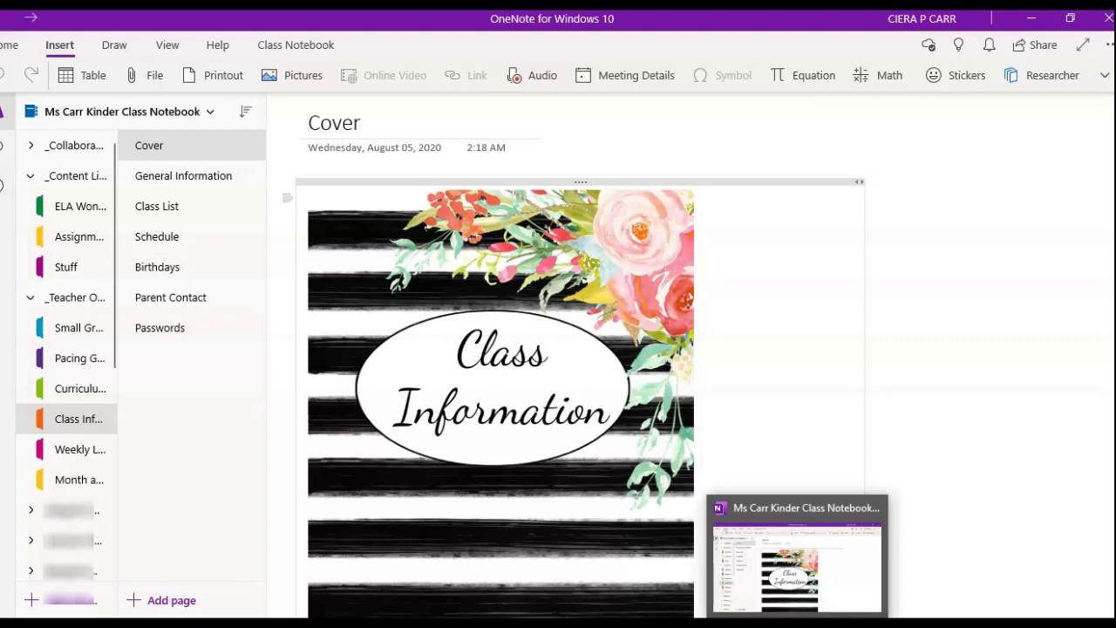
pyautogui.click(1028, 203)
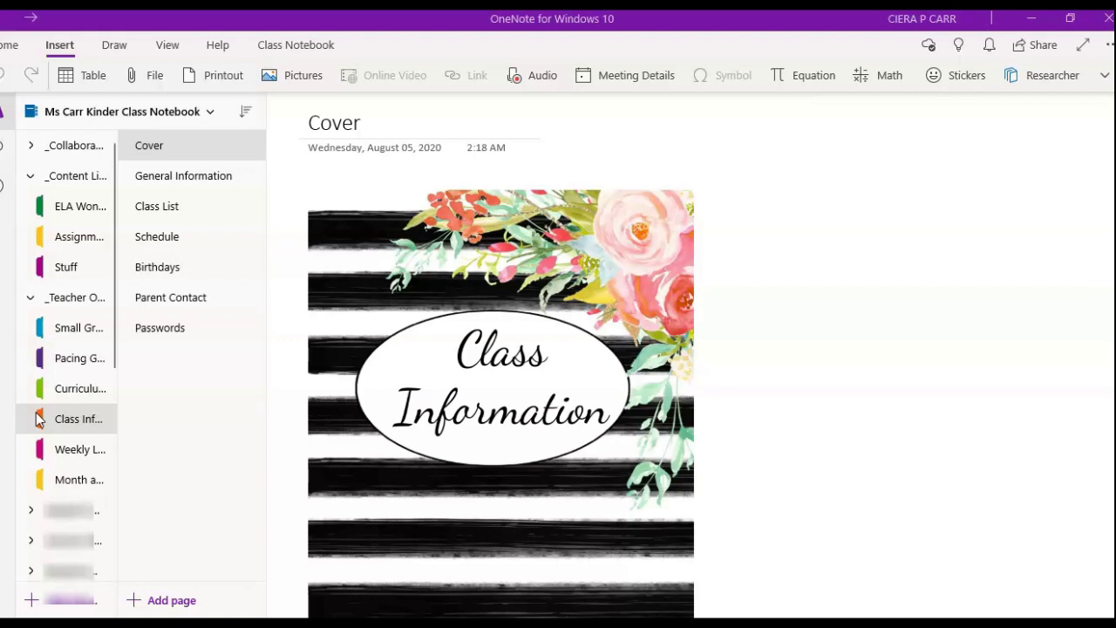
# Expand the first student's section group to view its weekday sections, collapse it again and return to the start of the section list
pyautogui.click(31, 511)
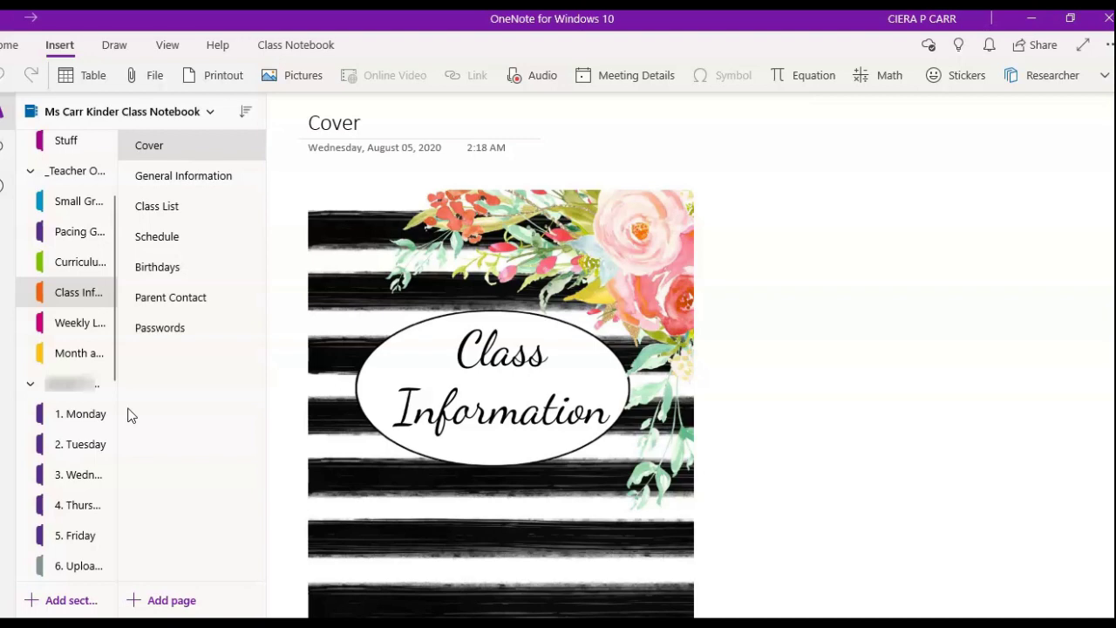
pyautogui.click(51, 423)
pyautogui.click(57, 444)
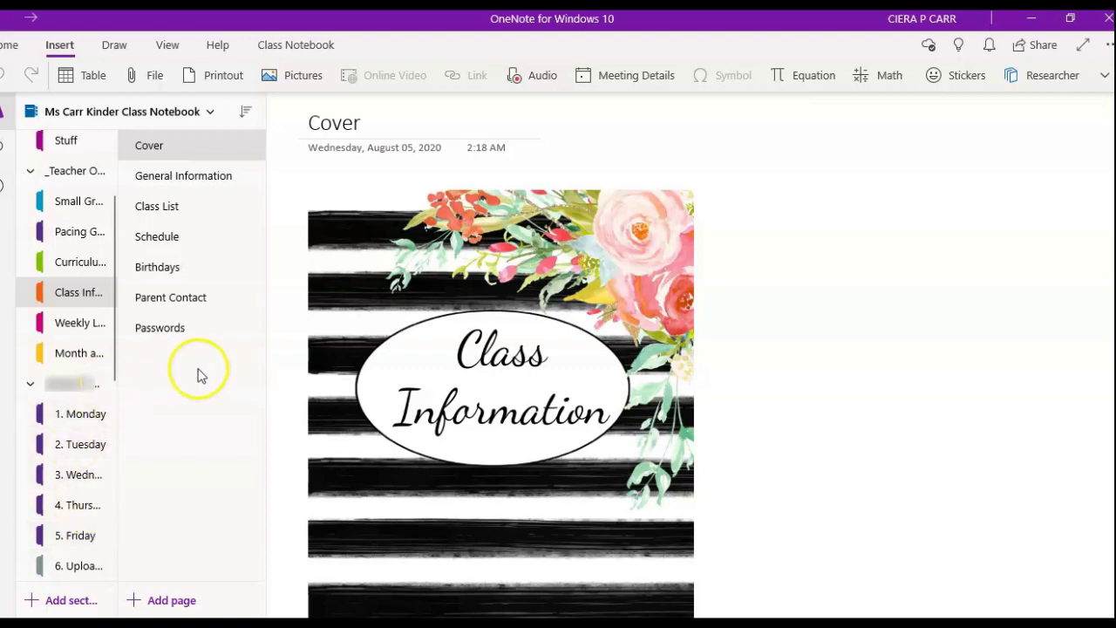
pyautogui.click(91, 385)
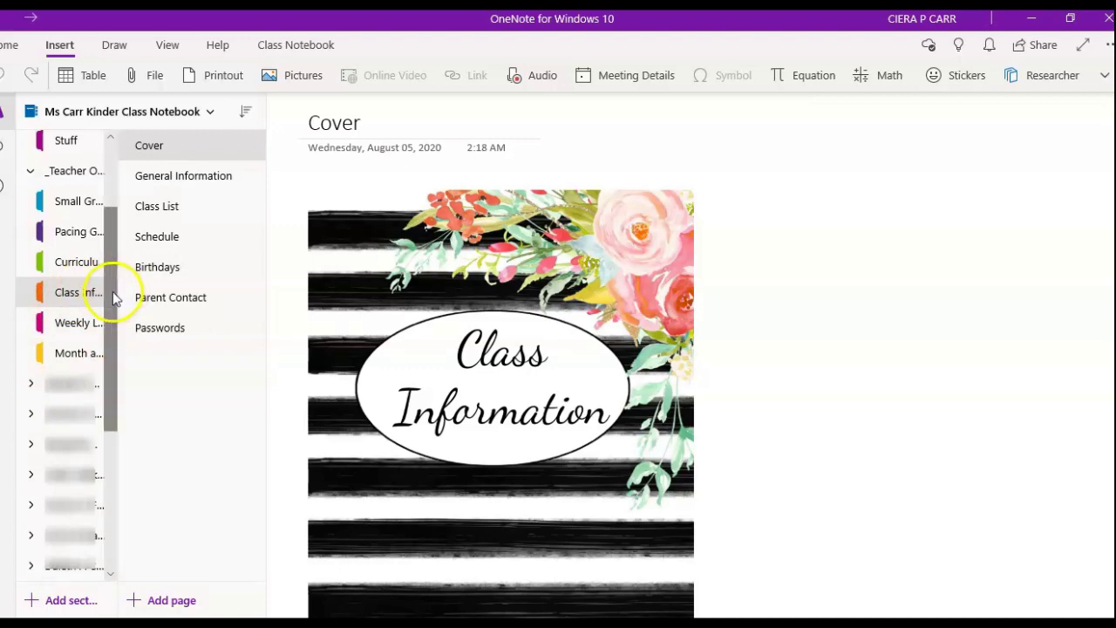
pyautogui.moveTo(112, 296); pyautogui.dragTo(114, 216)
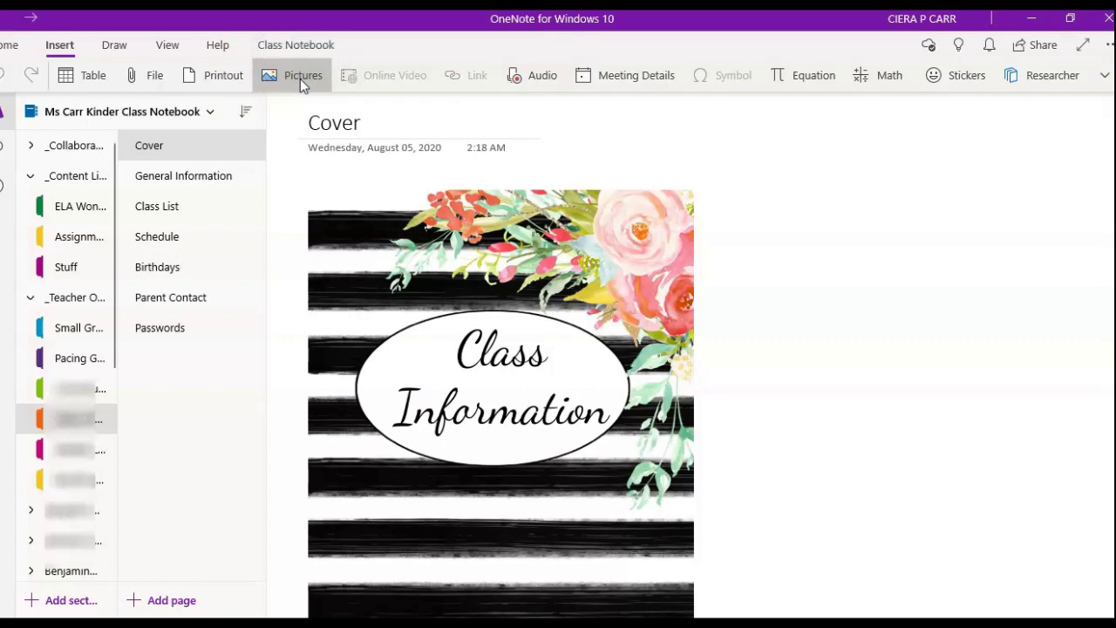
# Check the Set Picture as Background option for the Class Information cover picture without applying it
pyautogui.rightClick(483, 259)
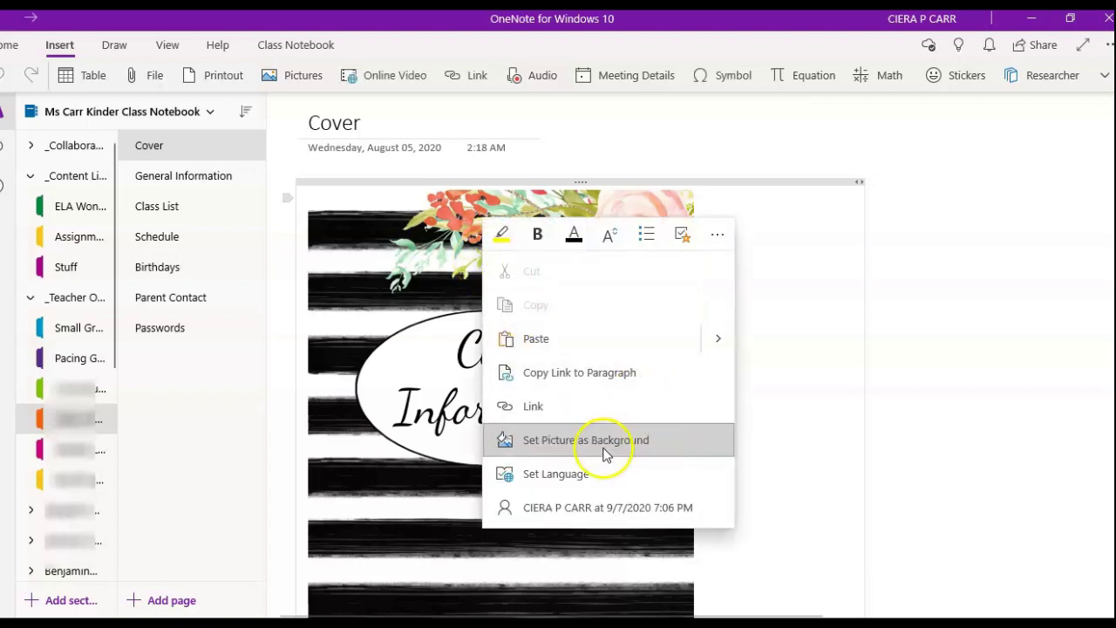
pyautogui.click(410, 327)
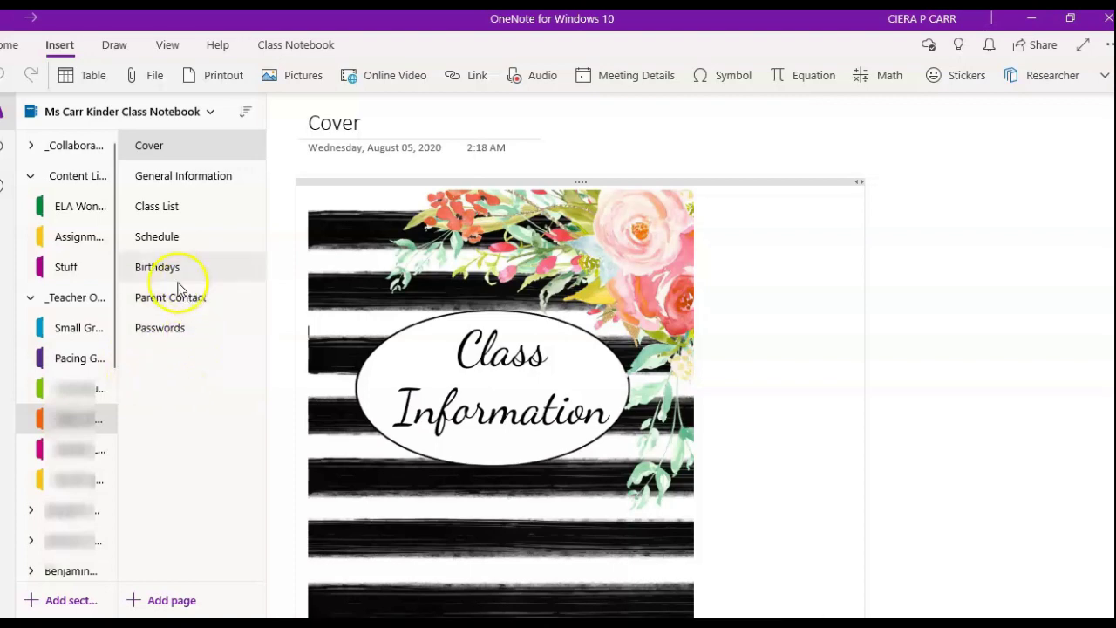
# Look through the Class List, Schedule, Birthdays, Parent Contact and Passwords pages of the class information section
pyautogui.click(187, 218)
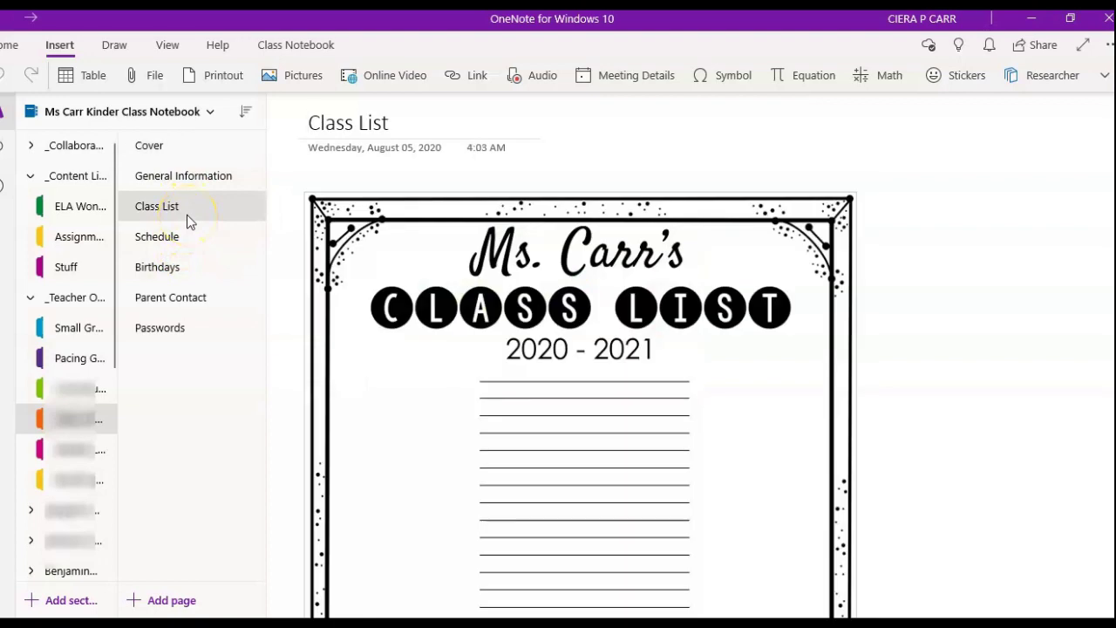
pyautogui.click(190, 249)
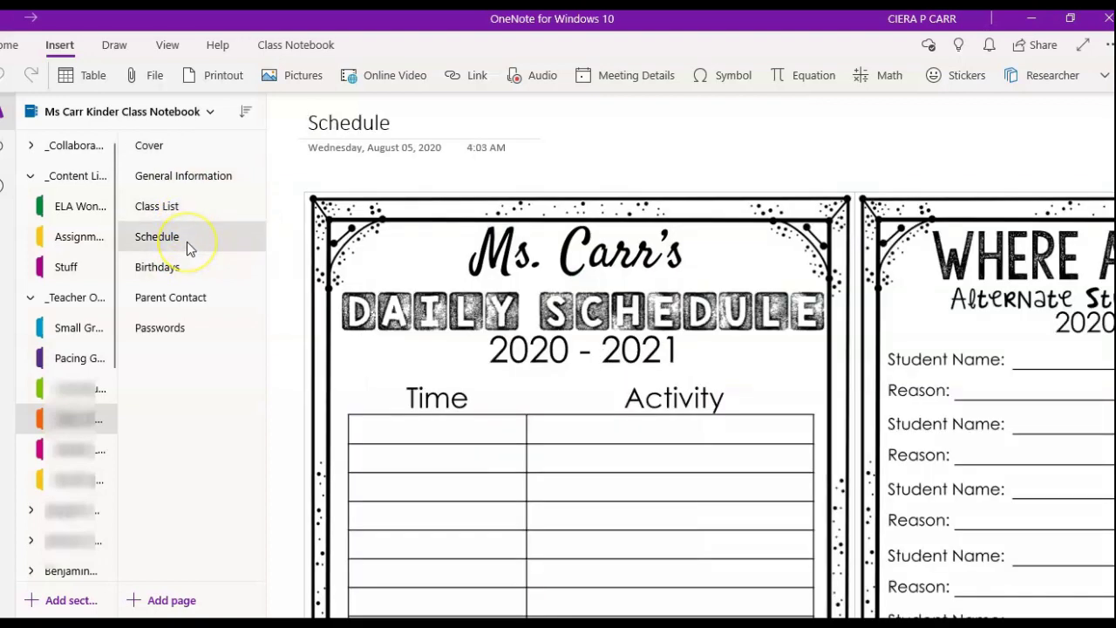
pyautogui.click(185, 276)
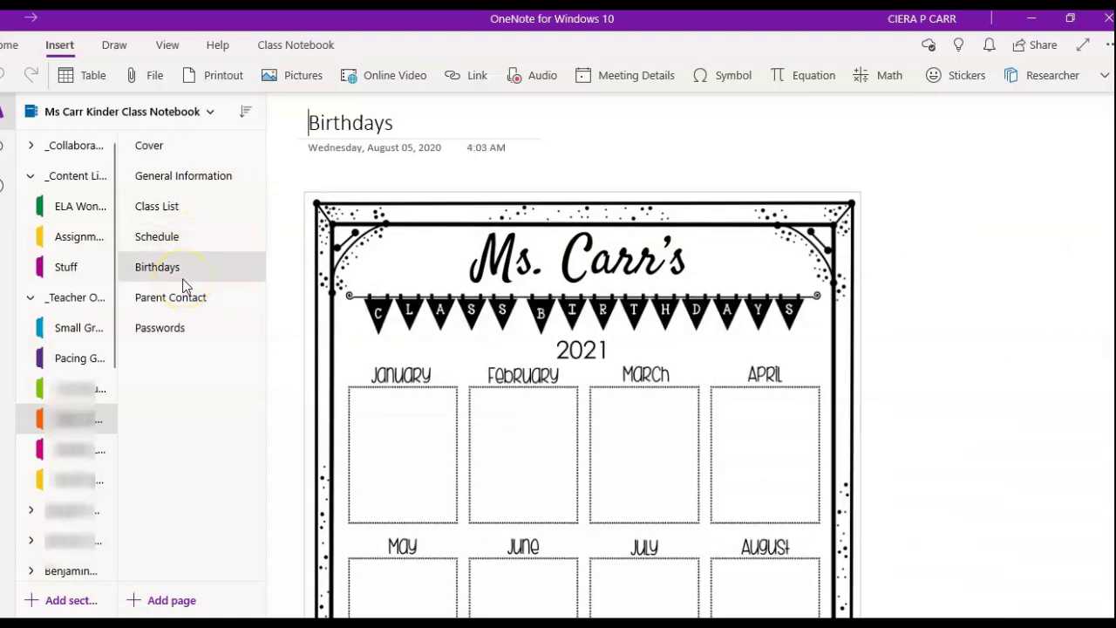
pyautogui.click(184, 305)
pyautogui.click(179, 331)
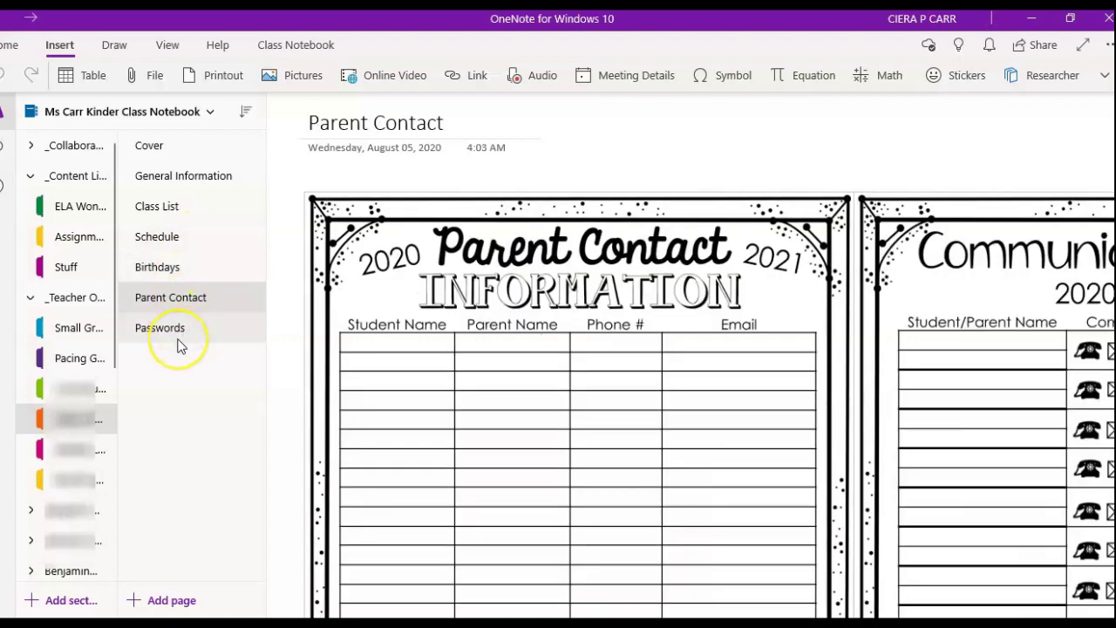
# Return to the Class List page and display the drawing tools
pyautogui.click(179, 216)
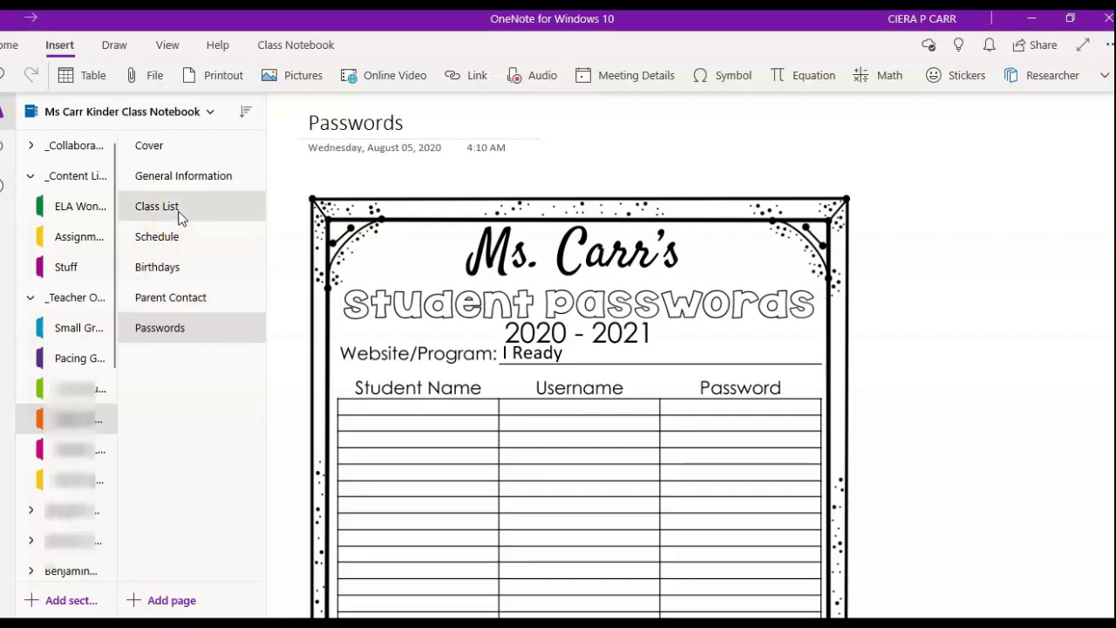
pyautogui.click(114, 47)
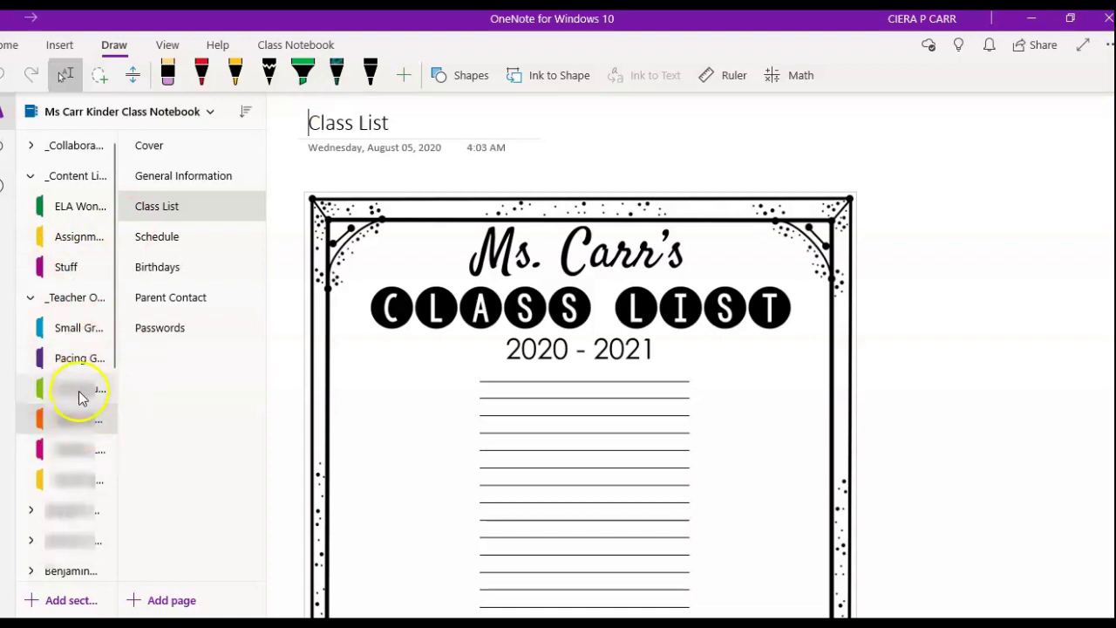
# Open the teacher-only pacing section and examine the attached PDF and the Grade K Unit 1 printout on its ELA page
pyautogui.click(81, 365)
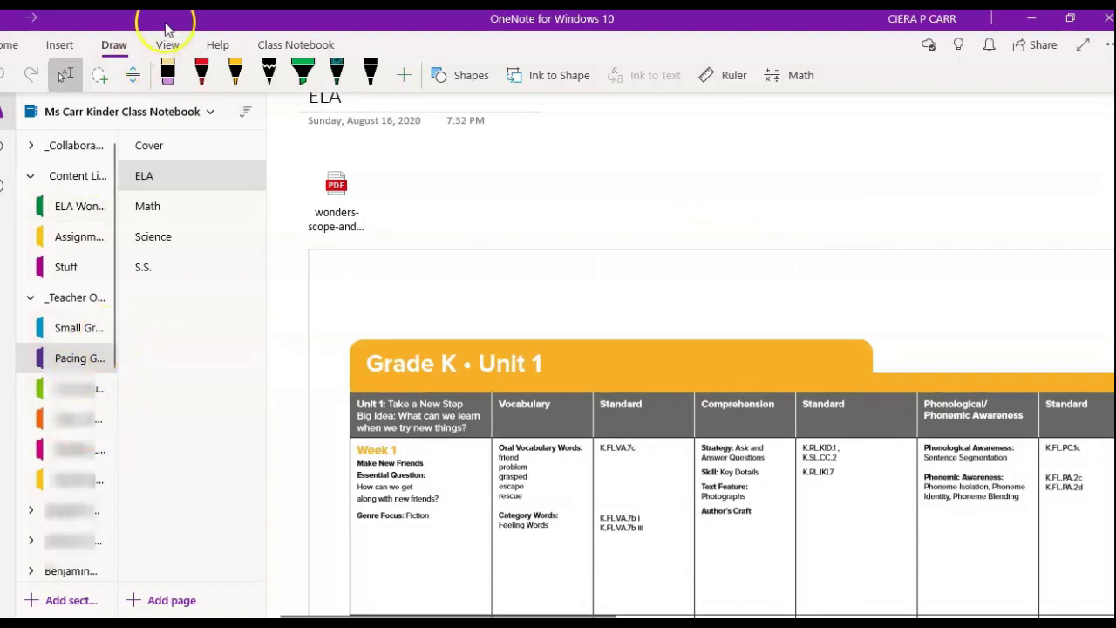
pyautogui.click(61, 45)
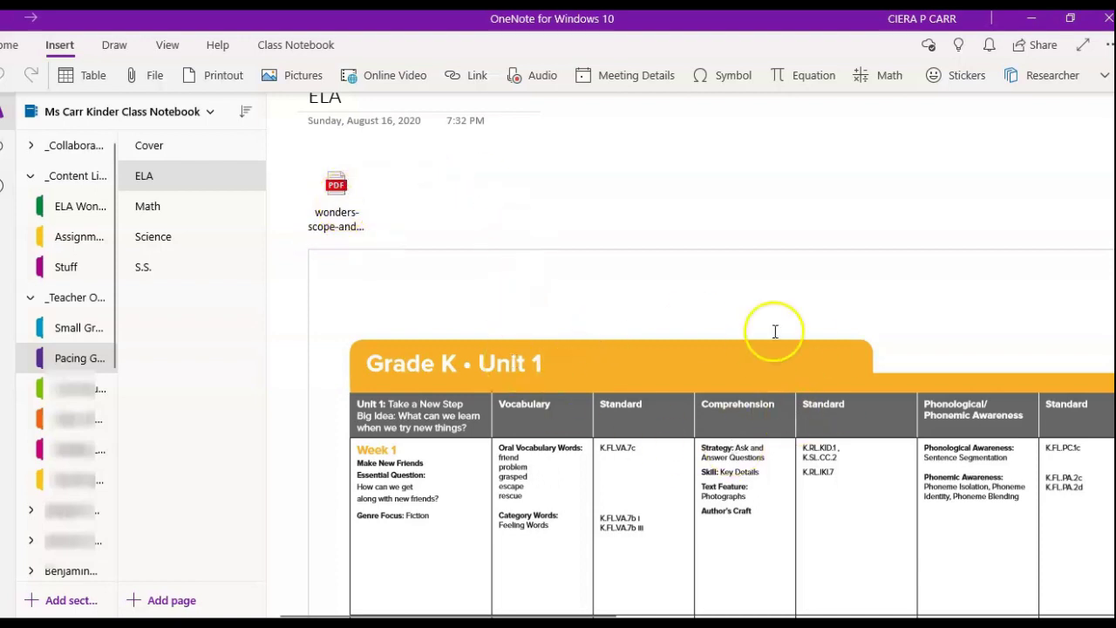
pyautogui.scroll(-1, 541, 453)
pyautogui.scroll(-3, 541, 453)
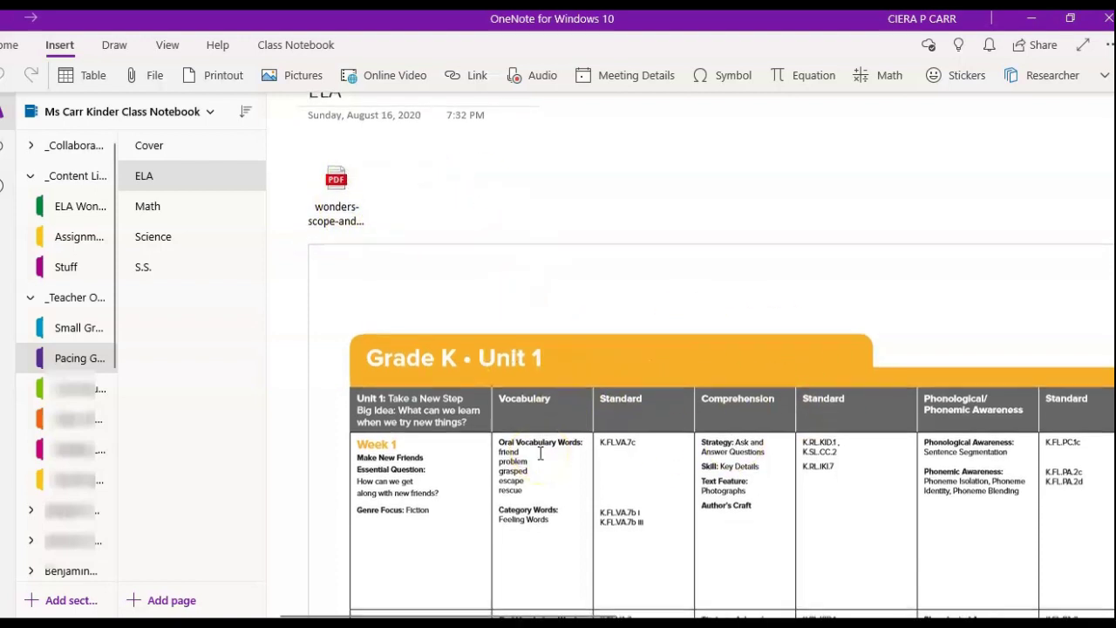
pyautogui.scroll(4, 541, 453)
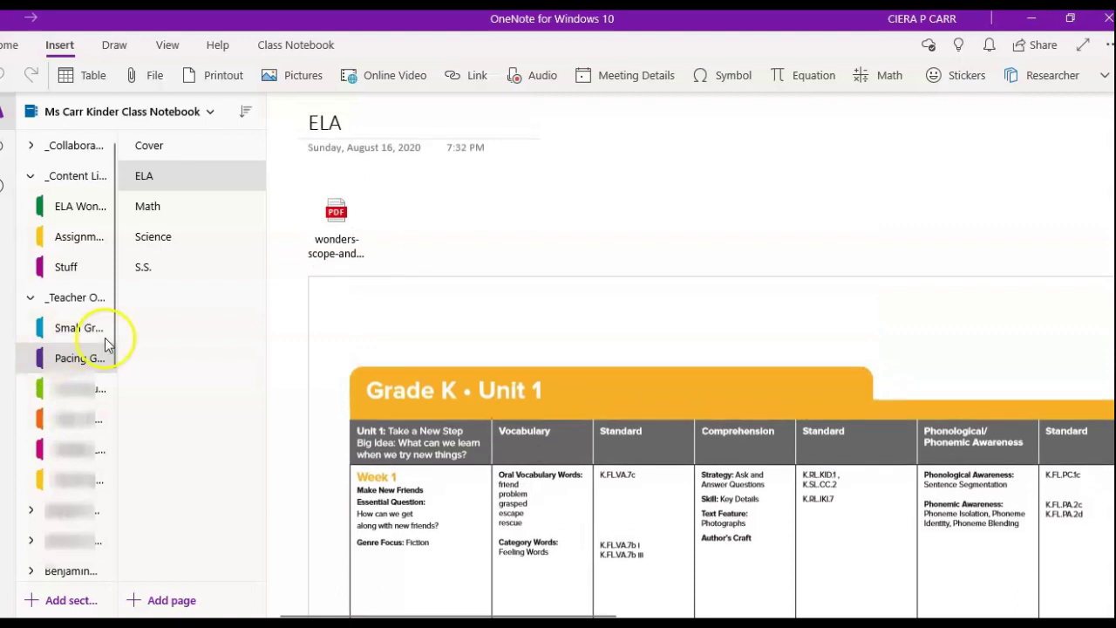
# Open the Sept. 21-25 page of the weekly lesson plans and examine its template picture and the options available for it
pyautogui.click(70, 452)
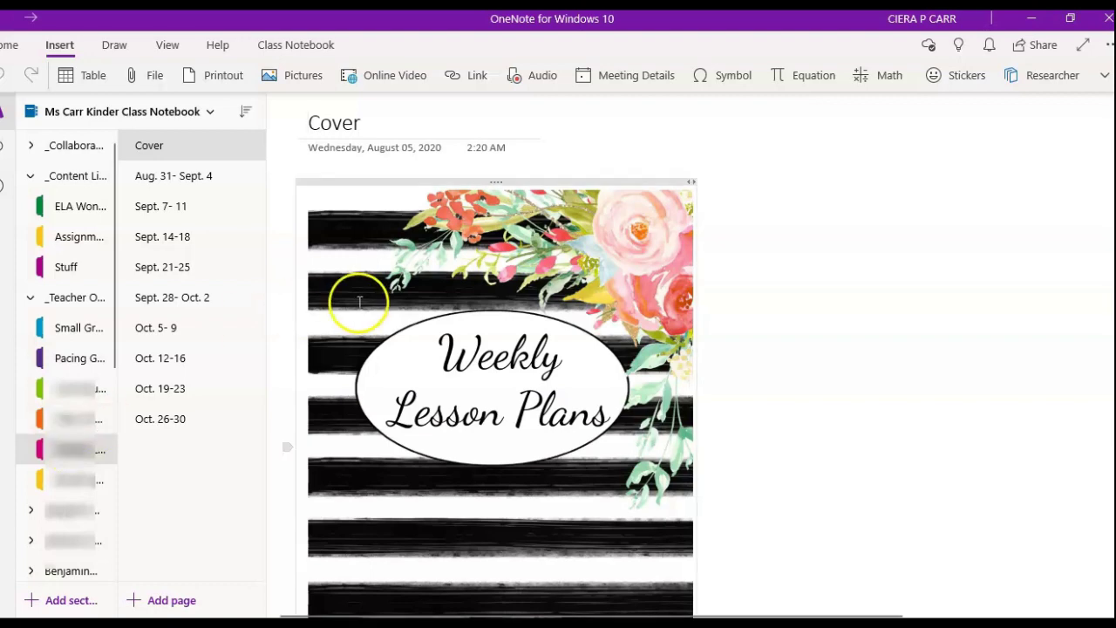
pyautogui.click(198, 269)
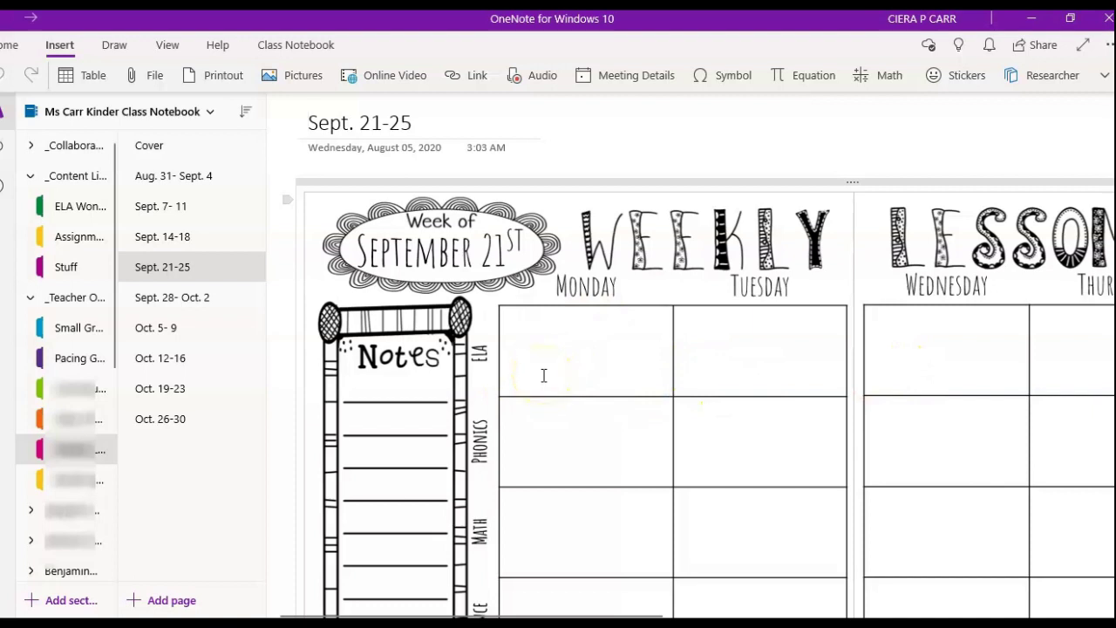
pyautogui.click(514, 324)
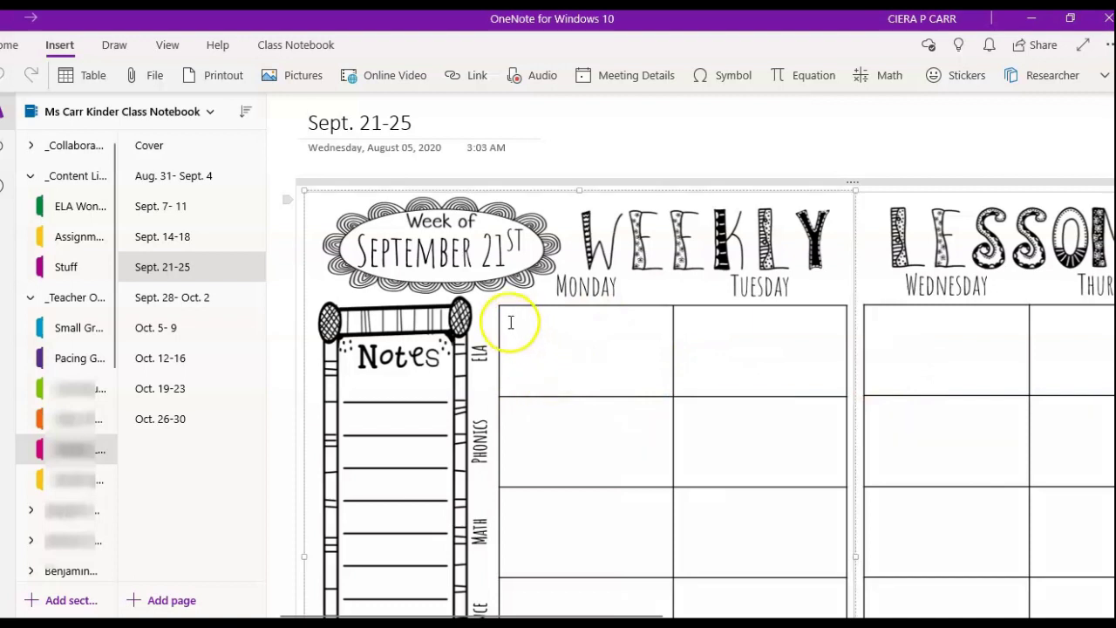
pyautogui.rightClick(416, 233)
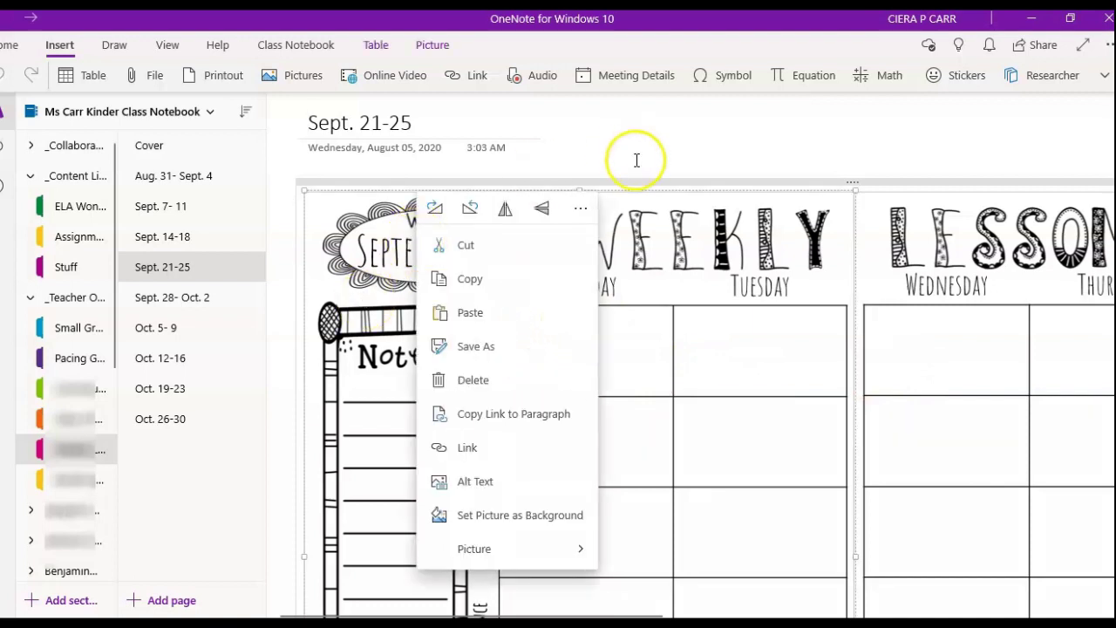
pyautogui.scroll(-2, 636, 159)
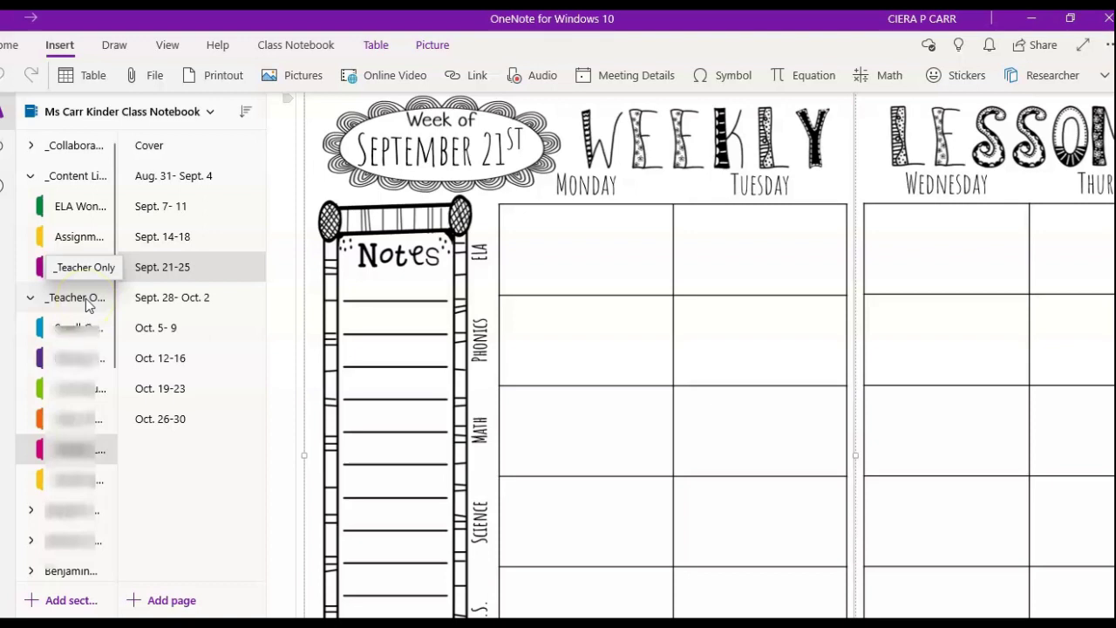
# Collapse the _Teacher Only section group
pyautogui.click(59, 301)
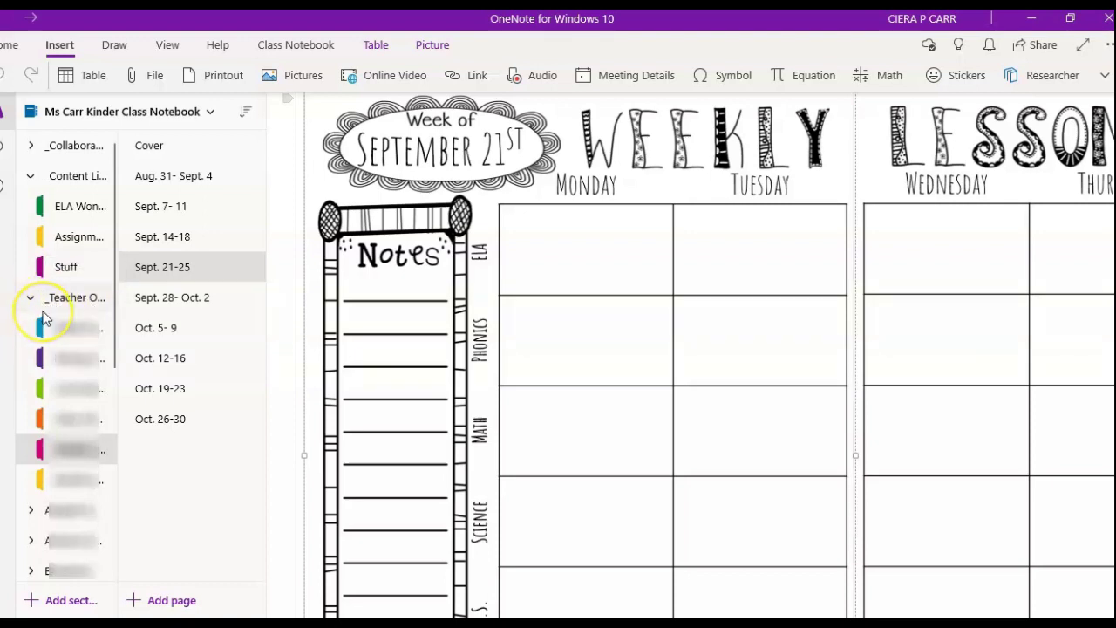
pyautogui.click(43, 316)
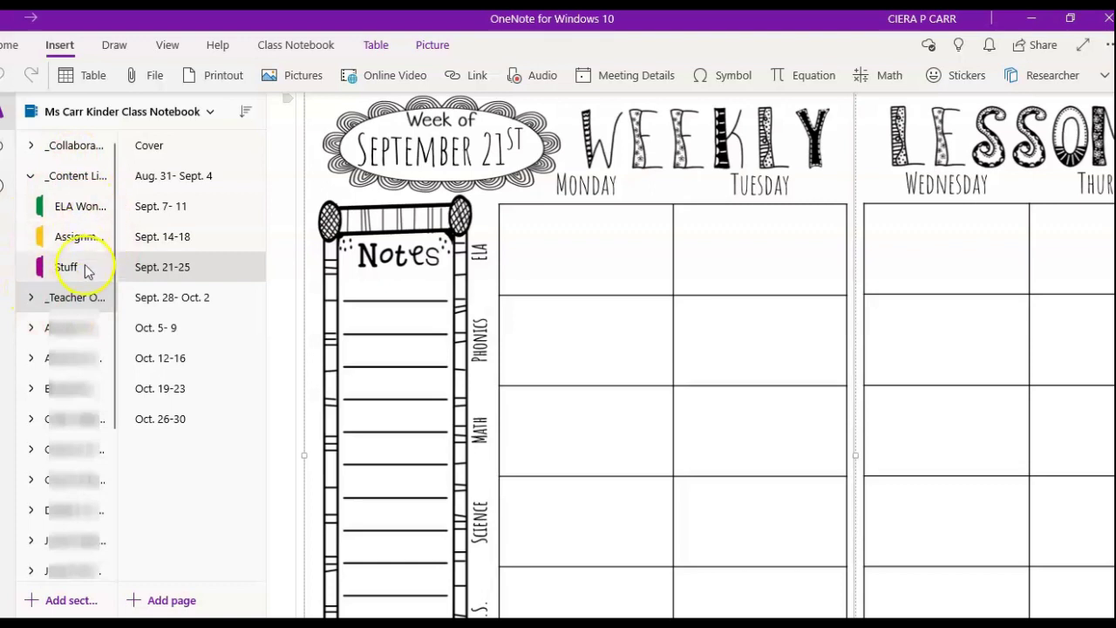
# Look through the content library's ELA, assignments and Stuff sections, including the ELA Workbook link and the Math problem set
pyautogui.click(90, 213)
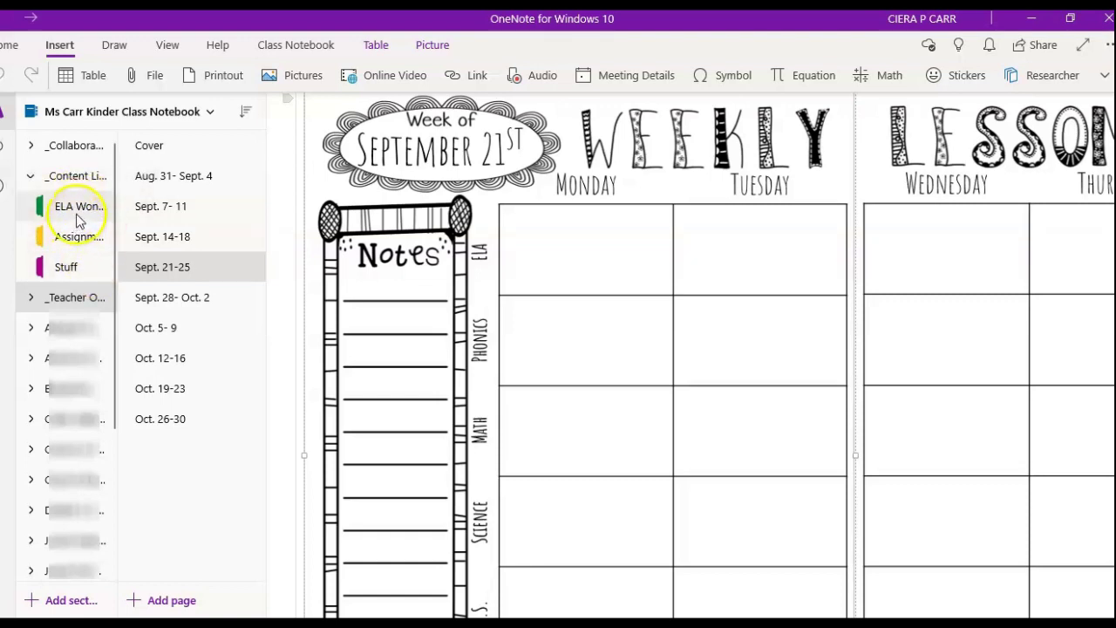
pyautogui.click(78, 209)
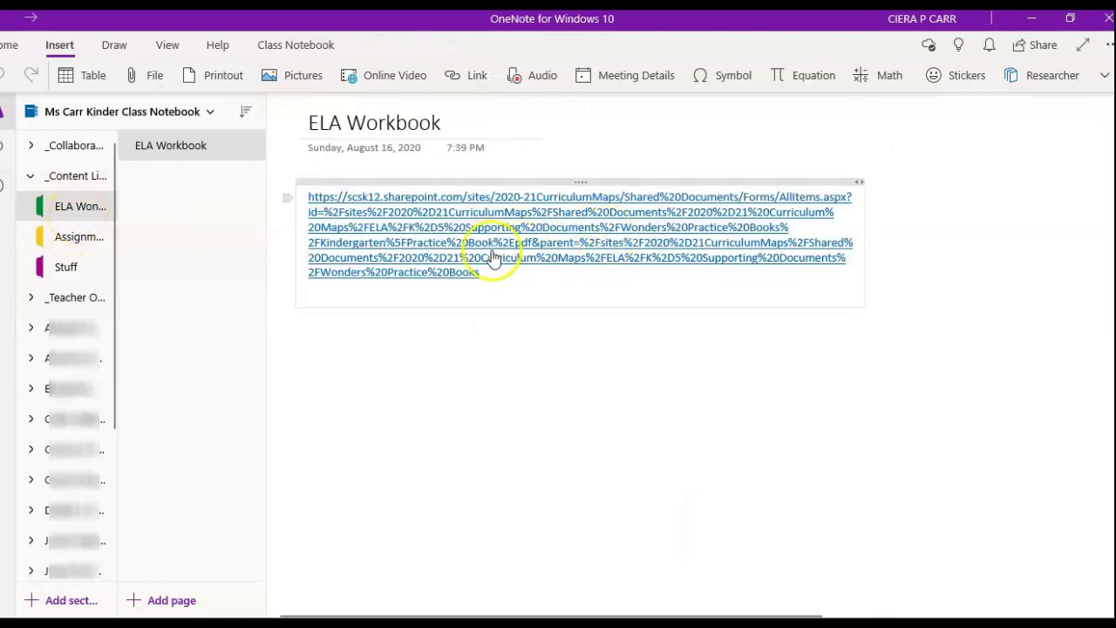
pyautogui.click(74, 250)
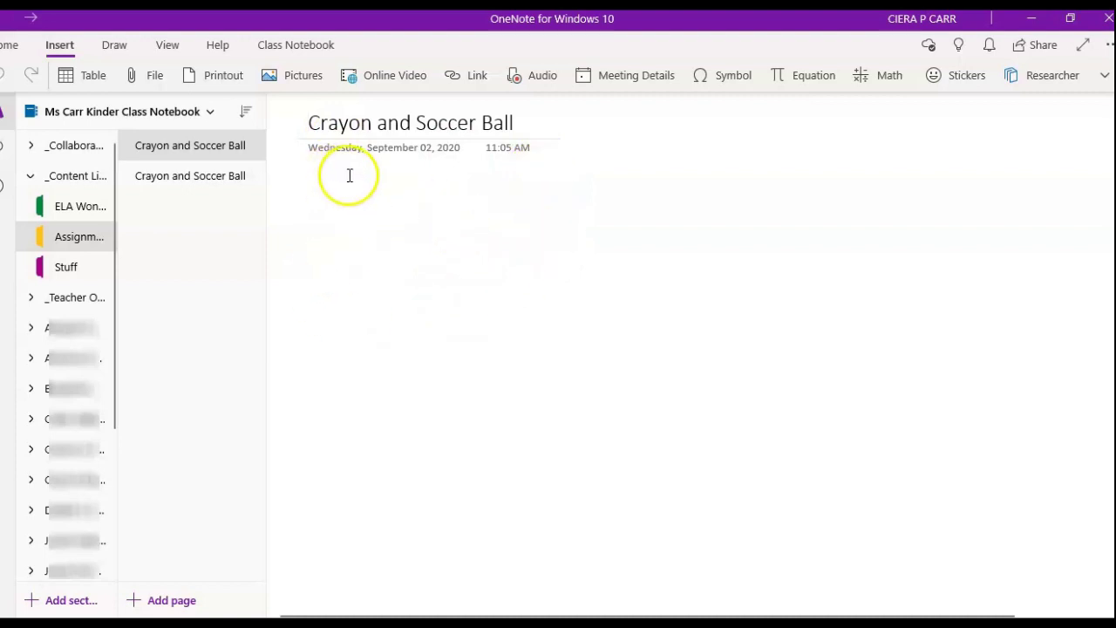
pyautogui.click(67, 270)
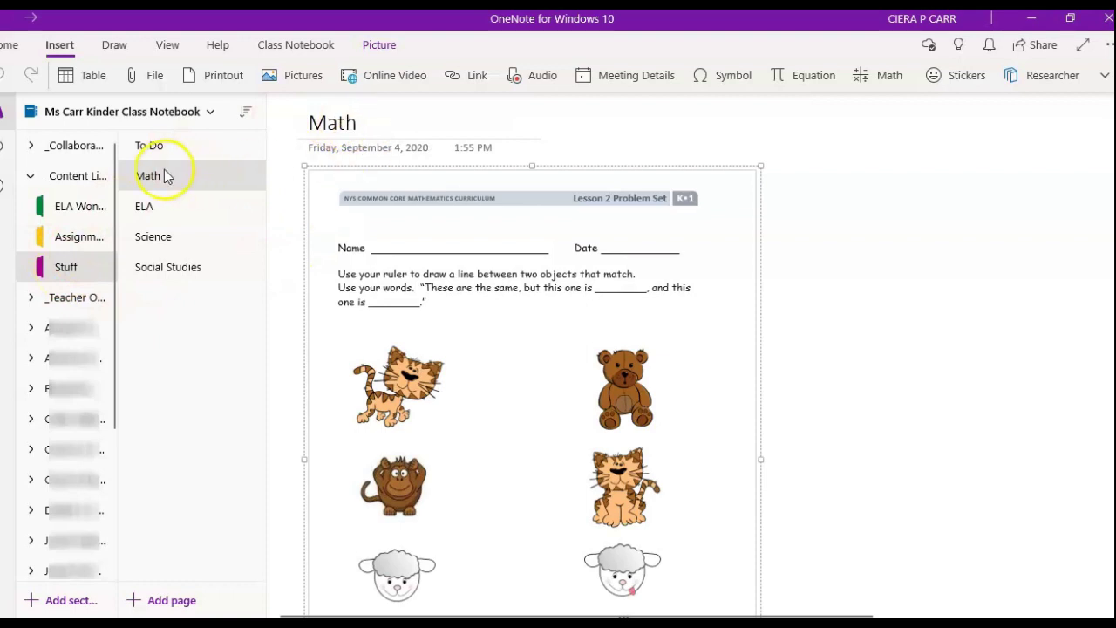
pyautogui.click(170, 203)
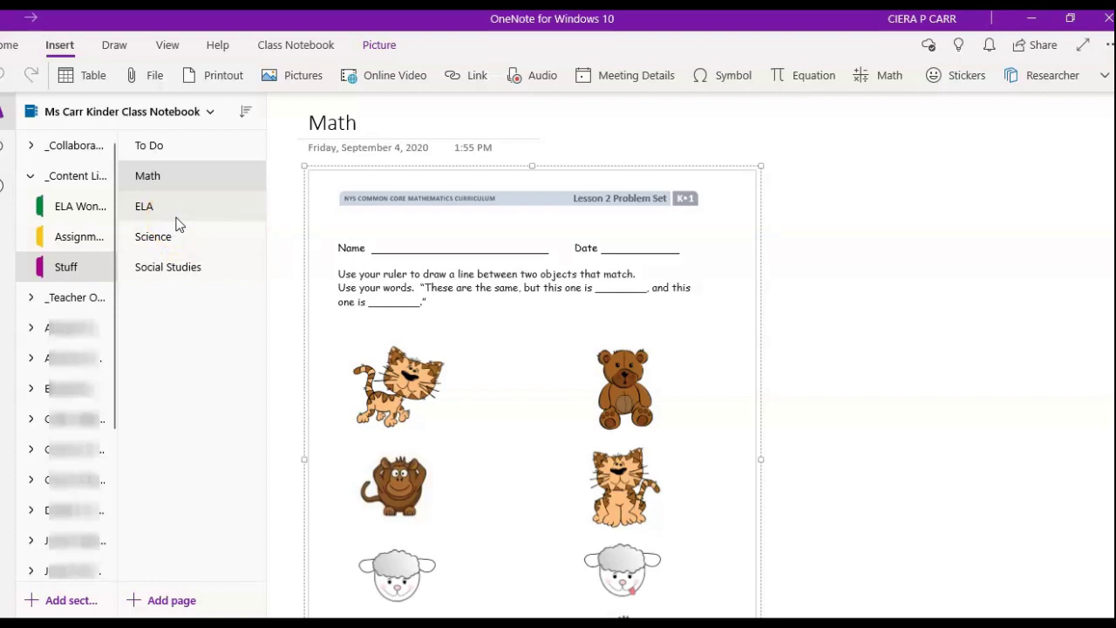
# Open the To Do page in the Stuff section and examine its ELA, Math, Science and S.S. boxes
pyautogui.click(148, 149)
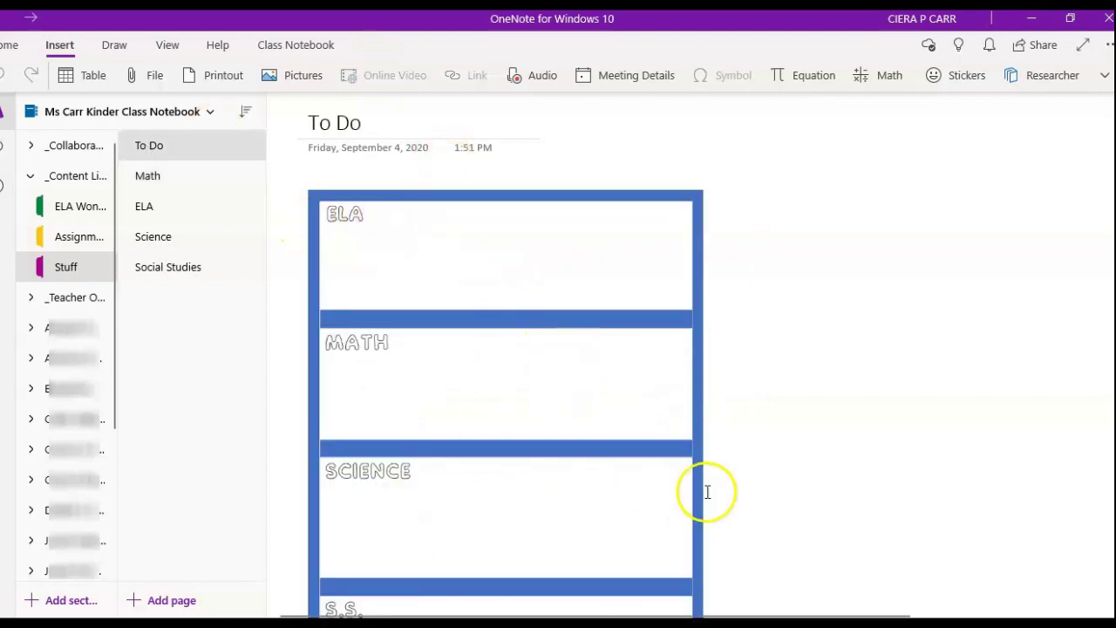
pyautogui.scroll(-1, 704, 495)
pyautogui.scroll(1, 702, 497)
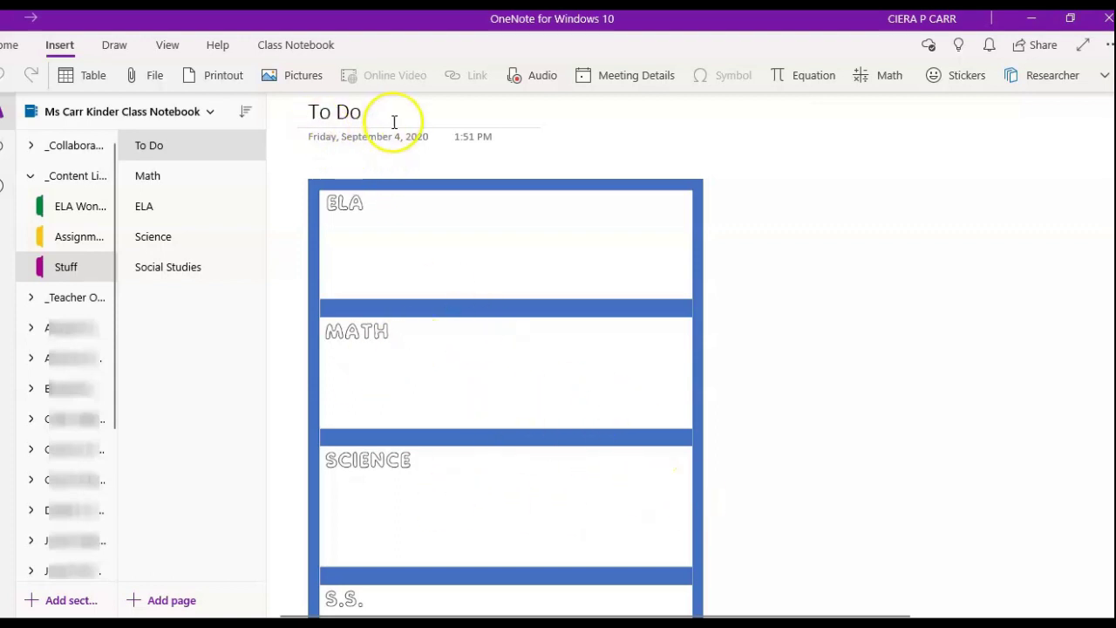
pyautogui.click(371, 221)
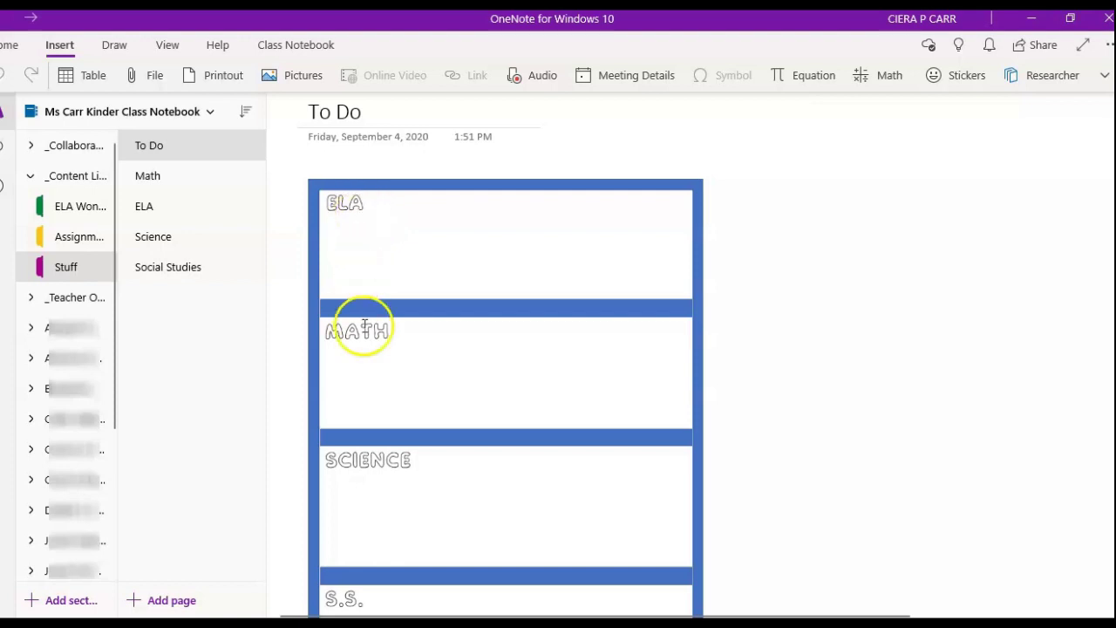
pyautogui.click(369, 357)
pyautogui.moveTo(314, 253)
pyautogui.mouseDown()
pyautogui.moveTo(311, 195)
pyautogui.moveTo(305, 238)
pyautogui.mouseUp()
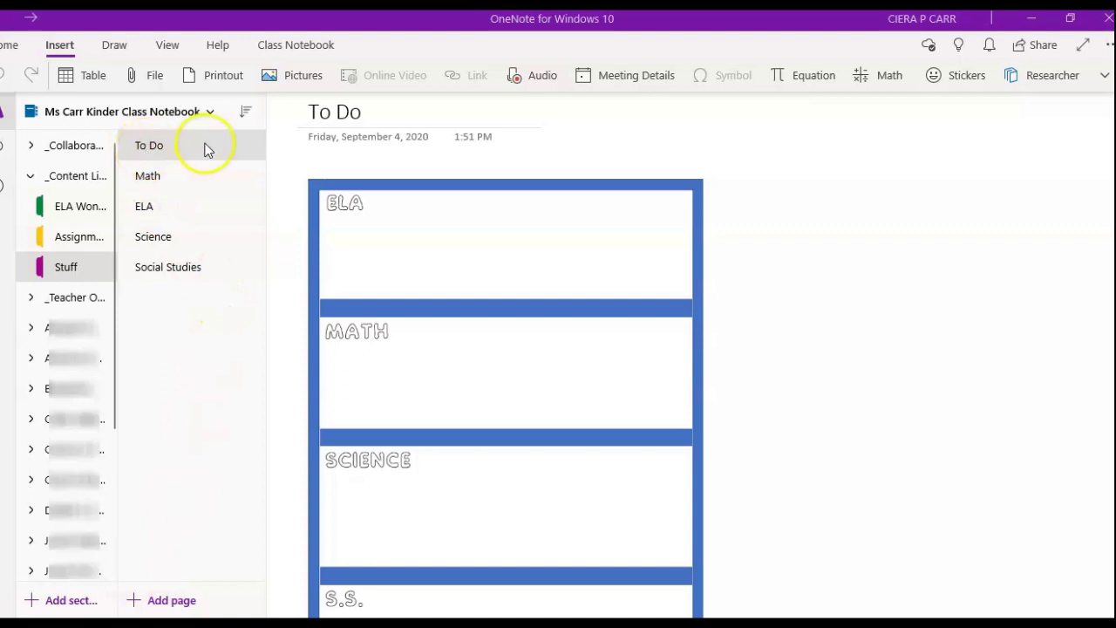
# Examine the picture sources that can be inserted on the To Do page and the option to set its template picture as background
pyautogui.click(299, 83)
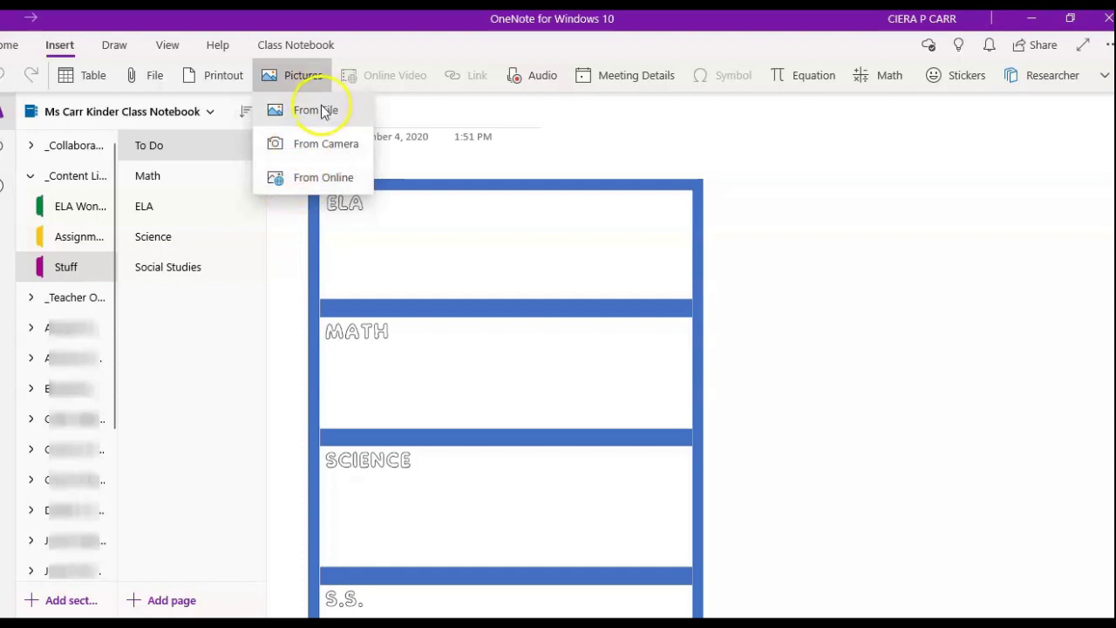
pyautogui.click(532, 270)
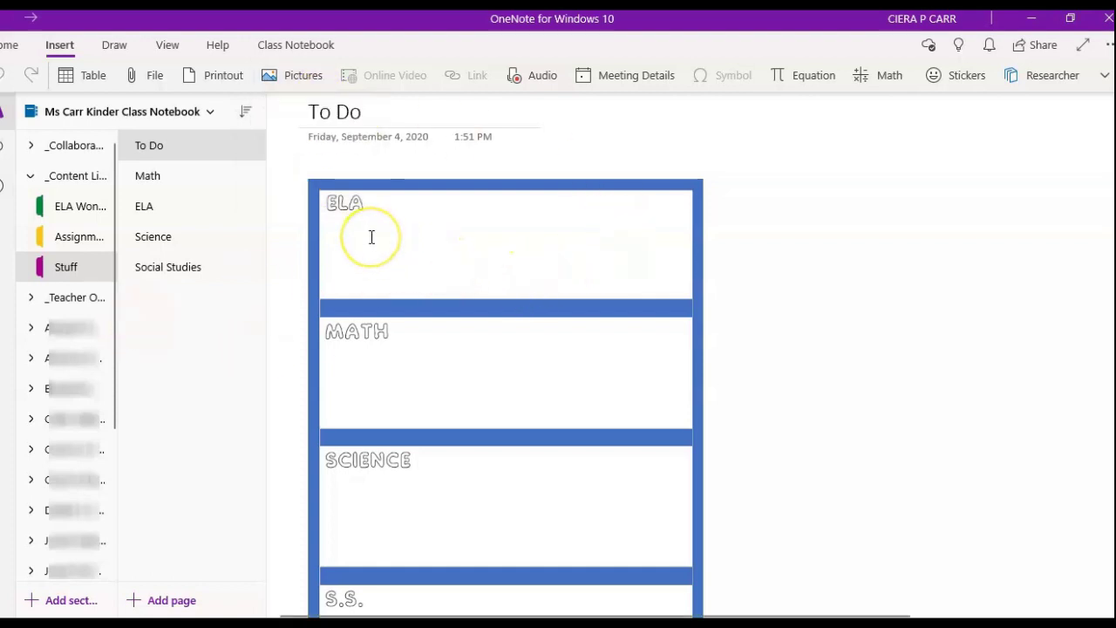
pyautogui.rightClick(532, 224)
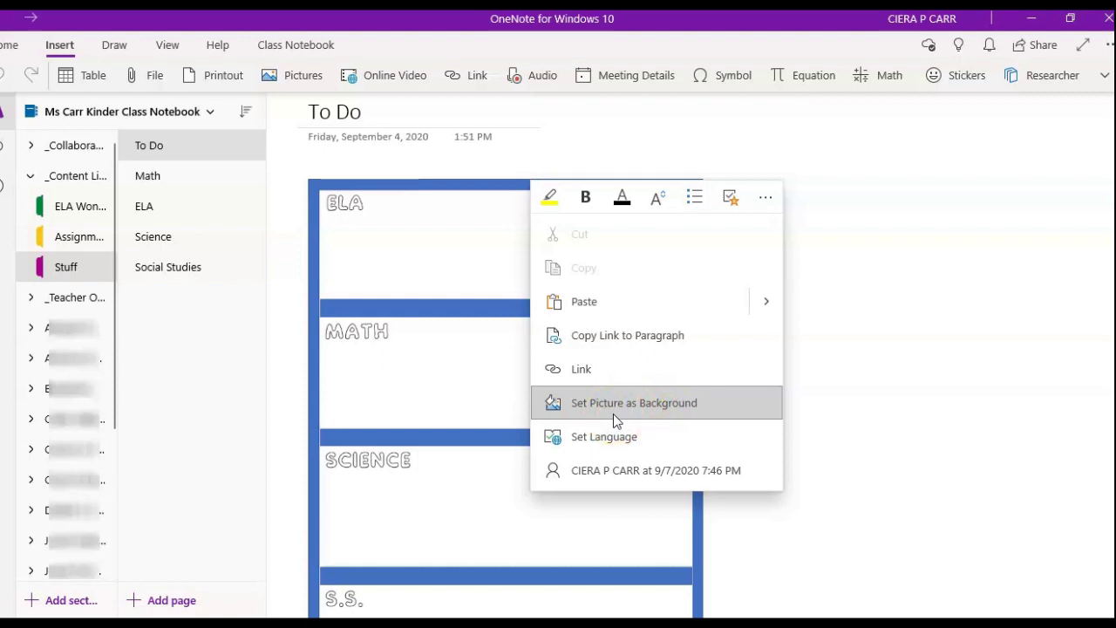
pyautogui.click(428, 339)
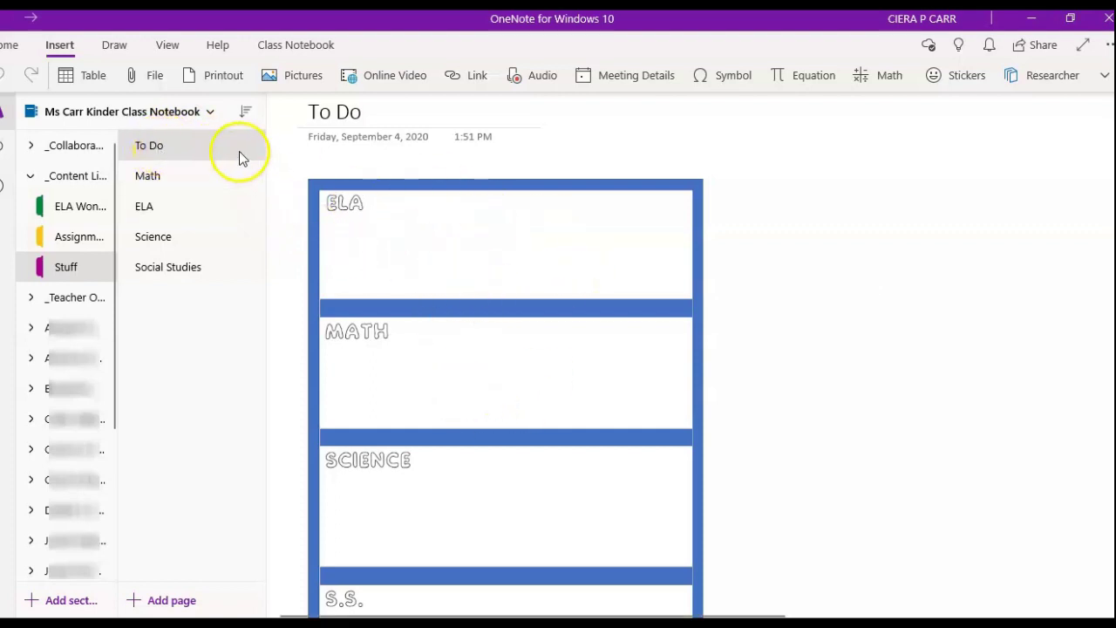
# Examine the options for distributing the To Do page to student sections such as Monday and Tuesday, and for deleting a page from them
pyautogui.click(271, 48)
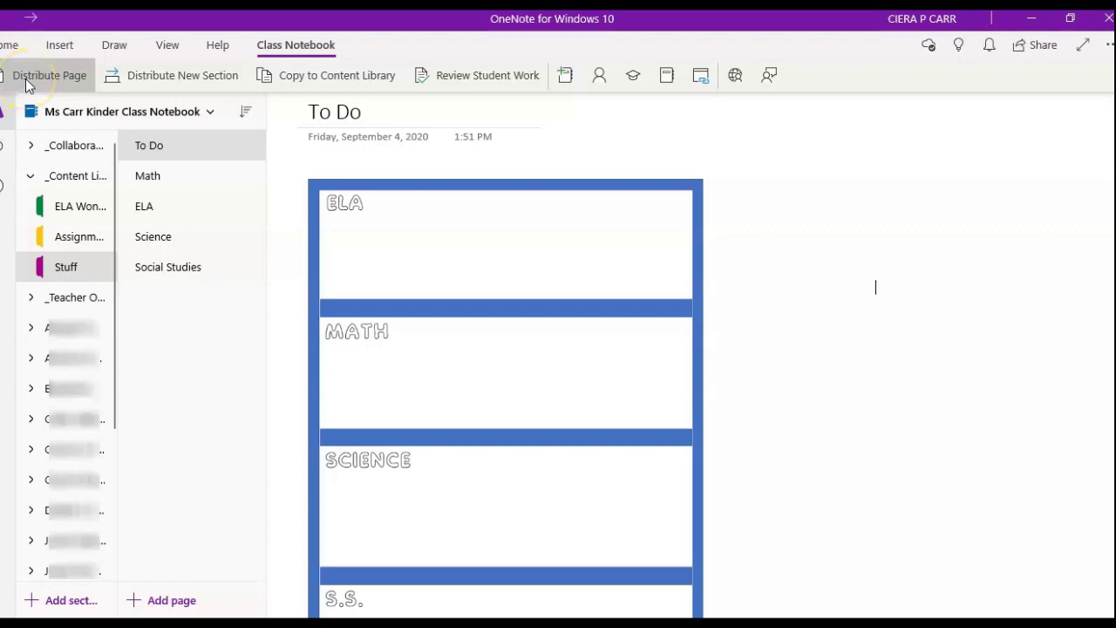
pyautogui.click(26, 78)
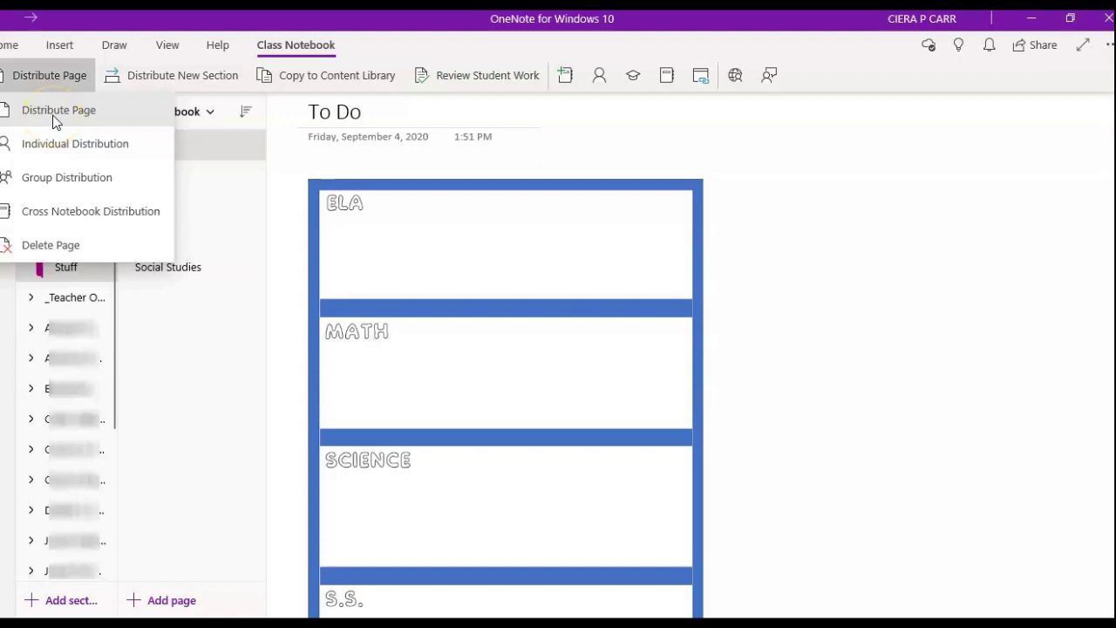
pyautogui.click(59, 146)
pyautogui.click(59, 111)
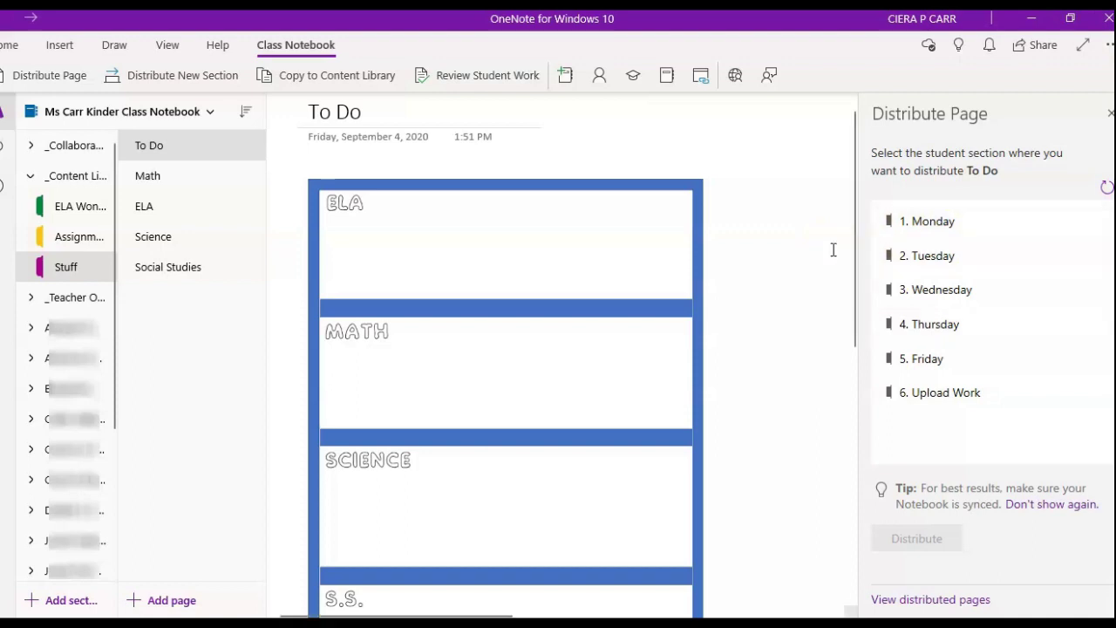
pyautogui.click(917, 241)
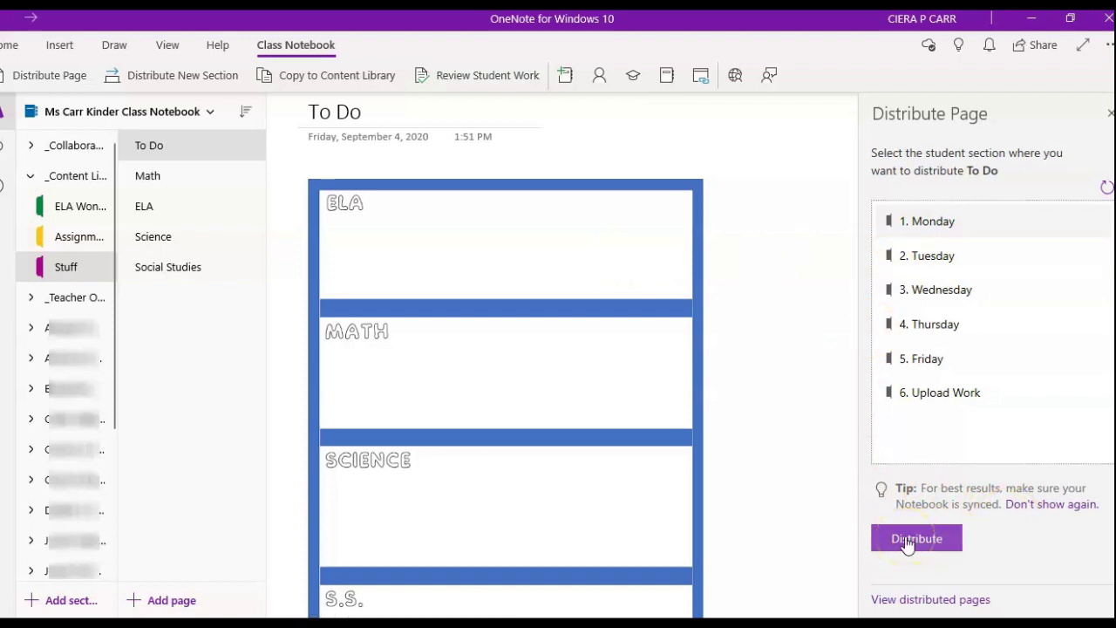
pyautogui.click(803, 393)
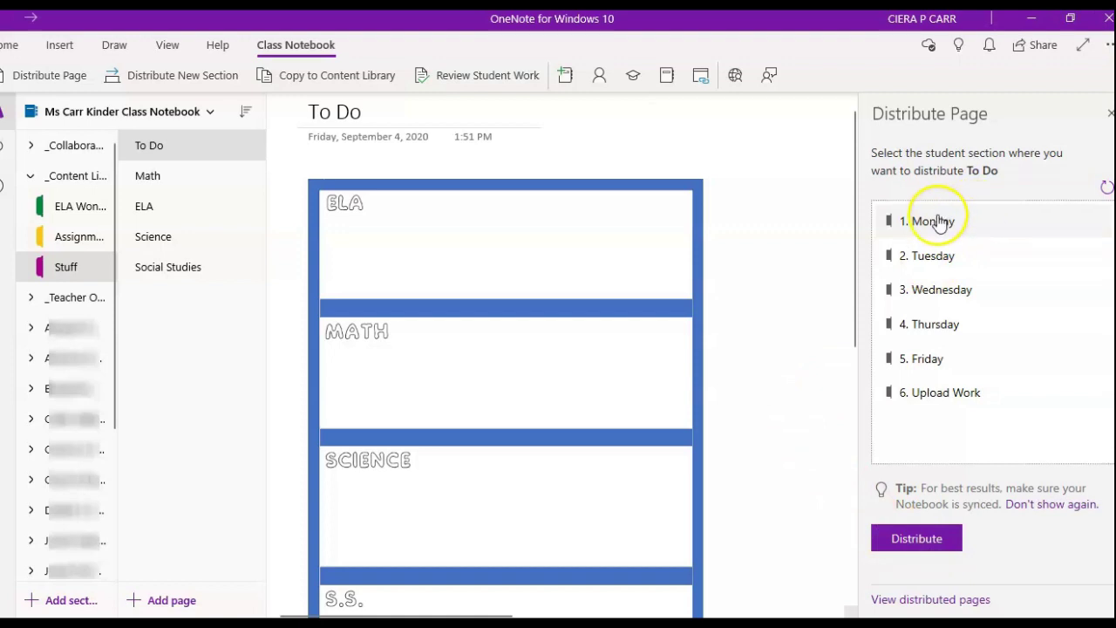
pyautogui.click(930, 258)
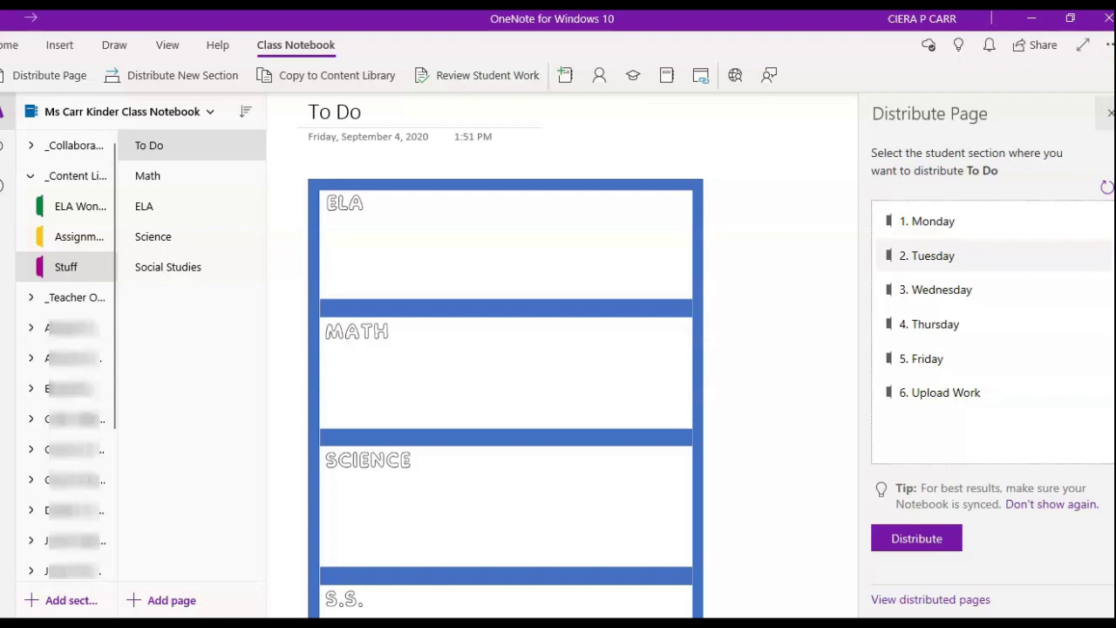
pyautogui.click(1109, 114)
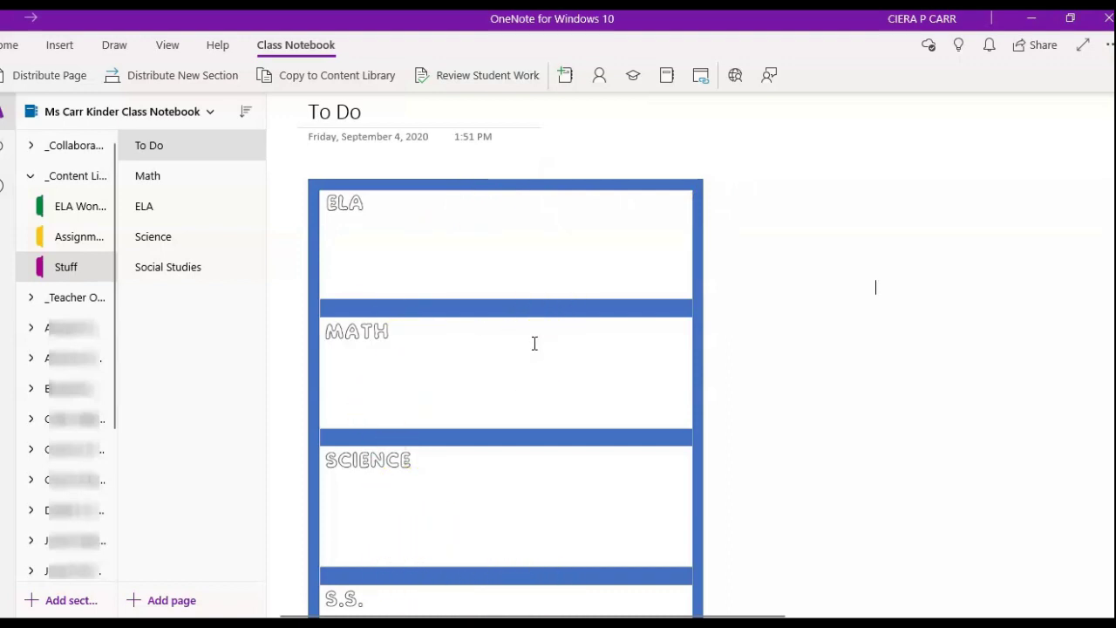
pyautogui.click(14, 78)
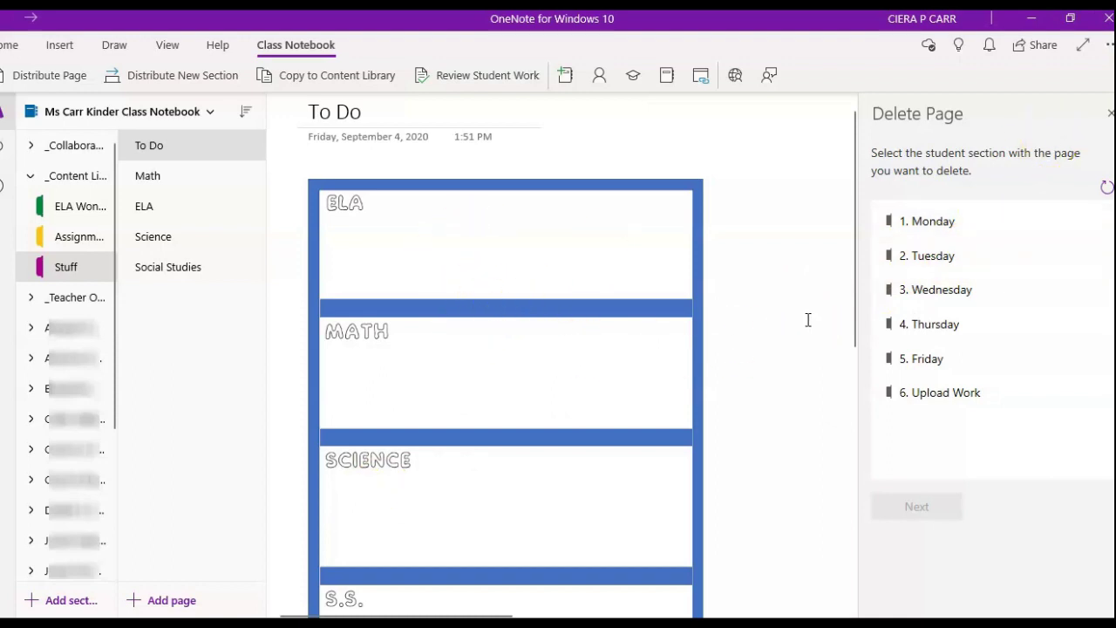
pyautogui.click(1089, 109)
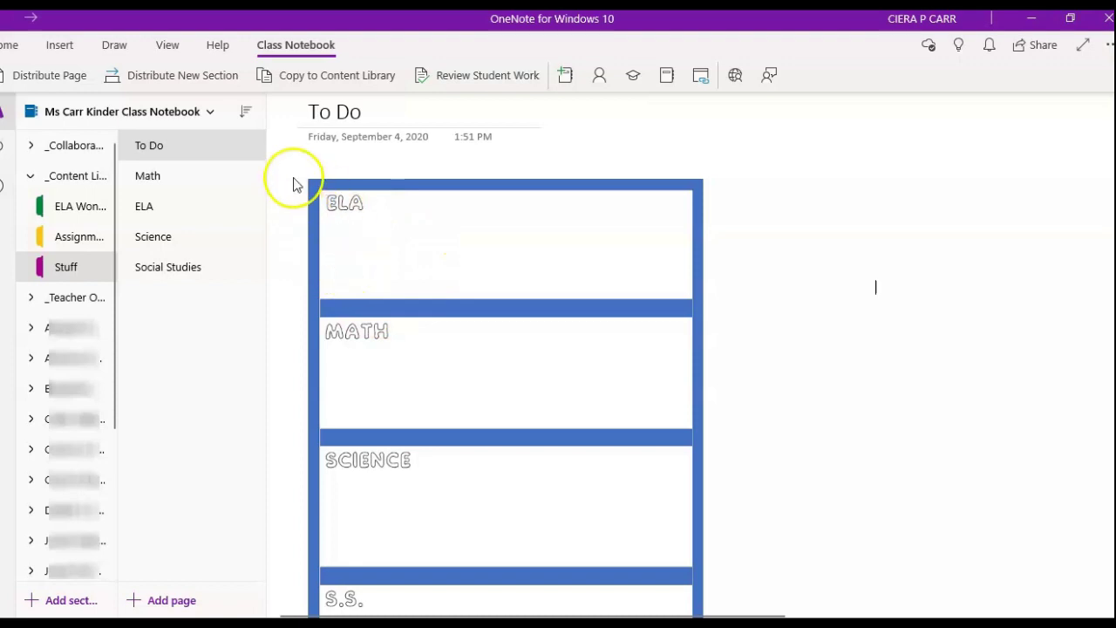
# Look through the To Do and Math pages in the first student's first section, and the drawing tools available for the worksheet
pyautogui.click(90, 330)
pyautogui.click(97, 358)
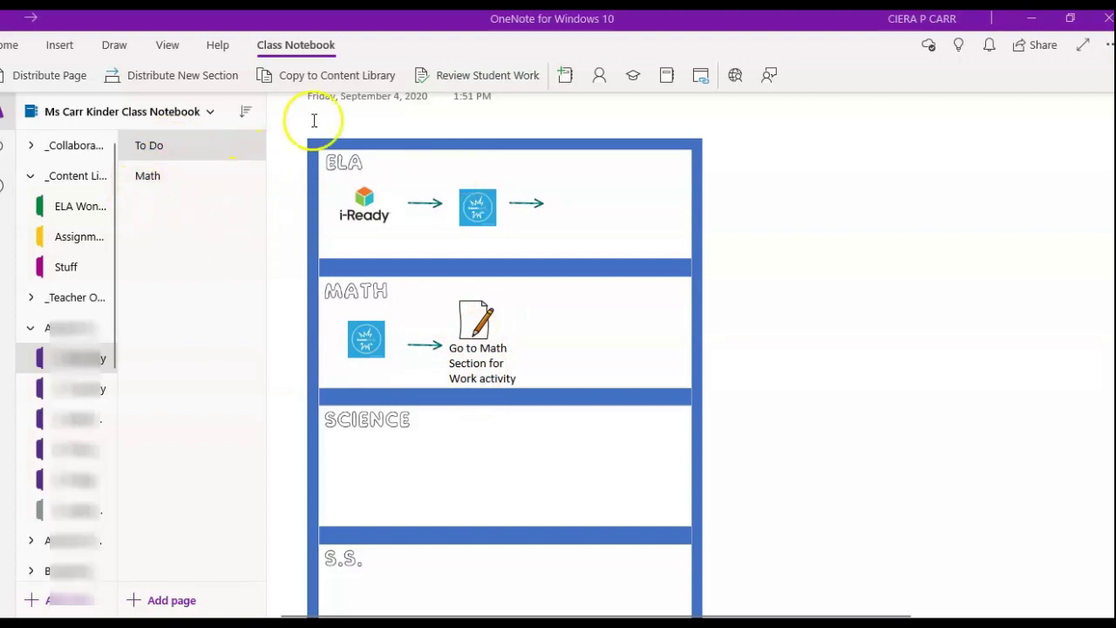
pyautogui.click(168, 179)
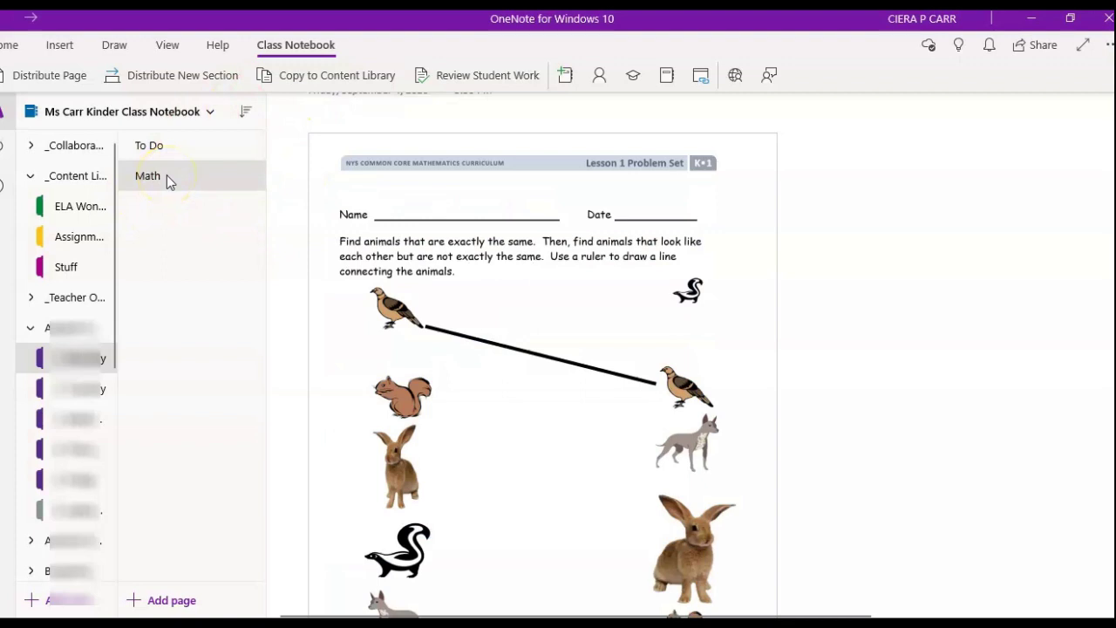
pyautogui.click(553, 367)
pyautogui.scroll(1, 555, 369)
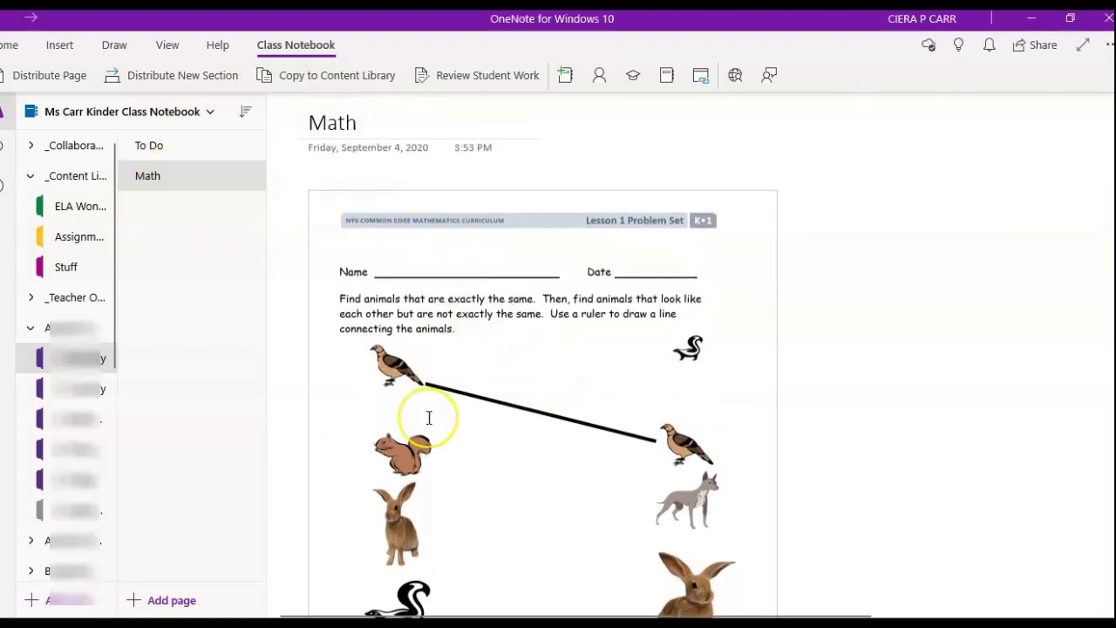
pyautogui.scroll(-1, 429, 417)
pyautogui.scroll(-5, 428, 417)
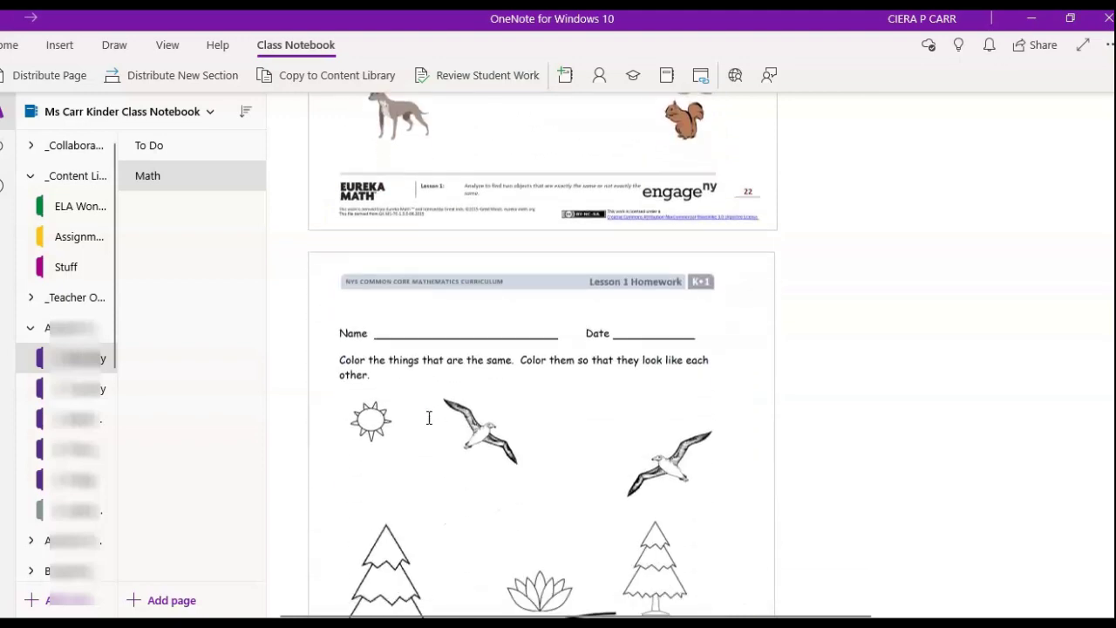
pyautogui.scroll(-3, 429, 418)
pyautogui.scroll(8, 428, 417)
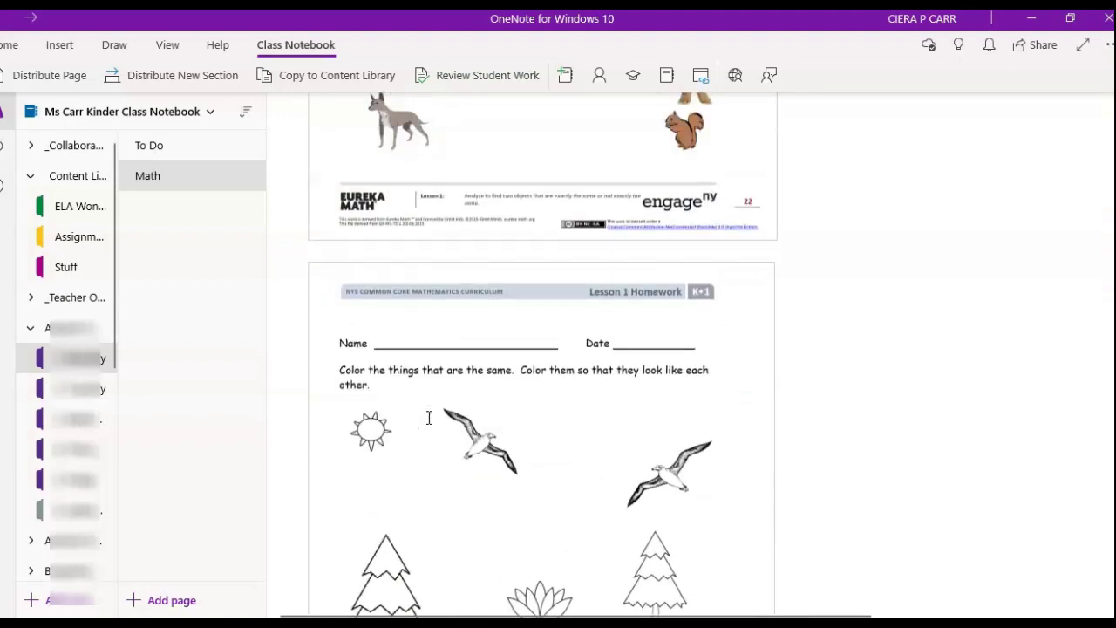
pyautogui.scroll(1, 429, 418)
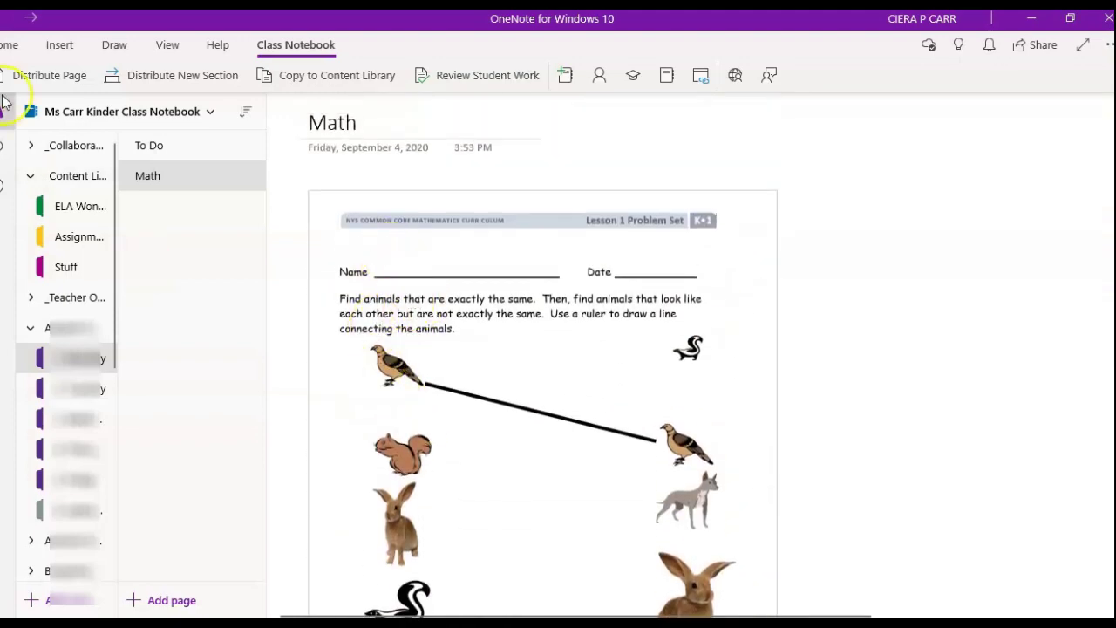
pyautogui.click(102, 48)
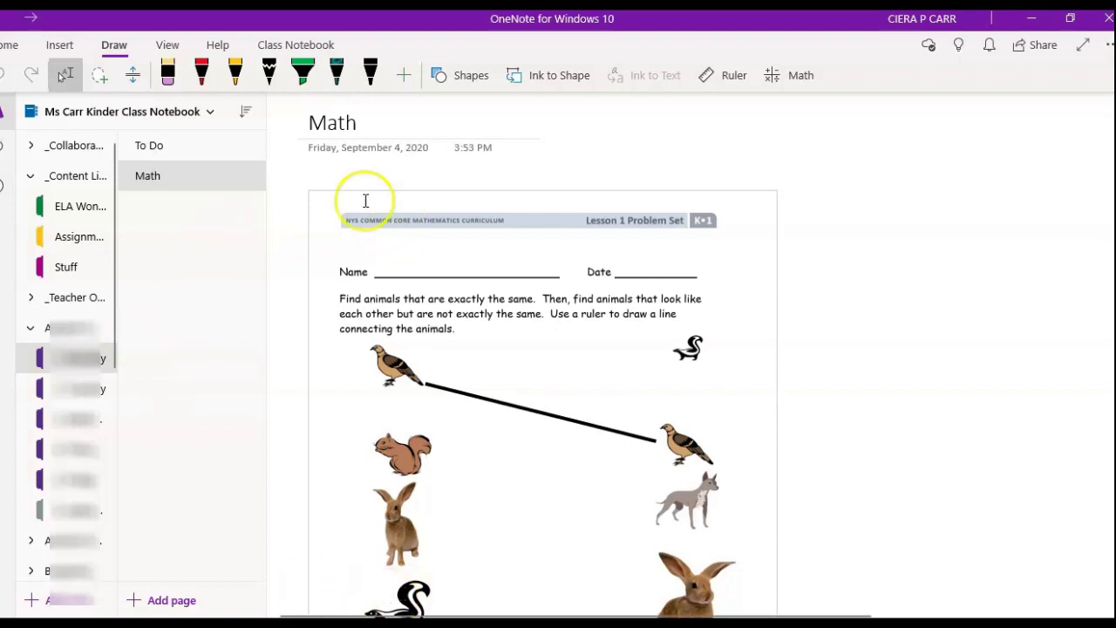
pyautogui.click(297, 48)
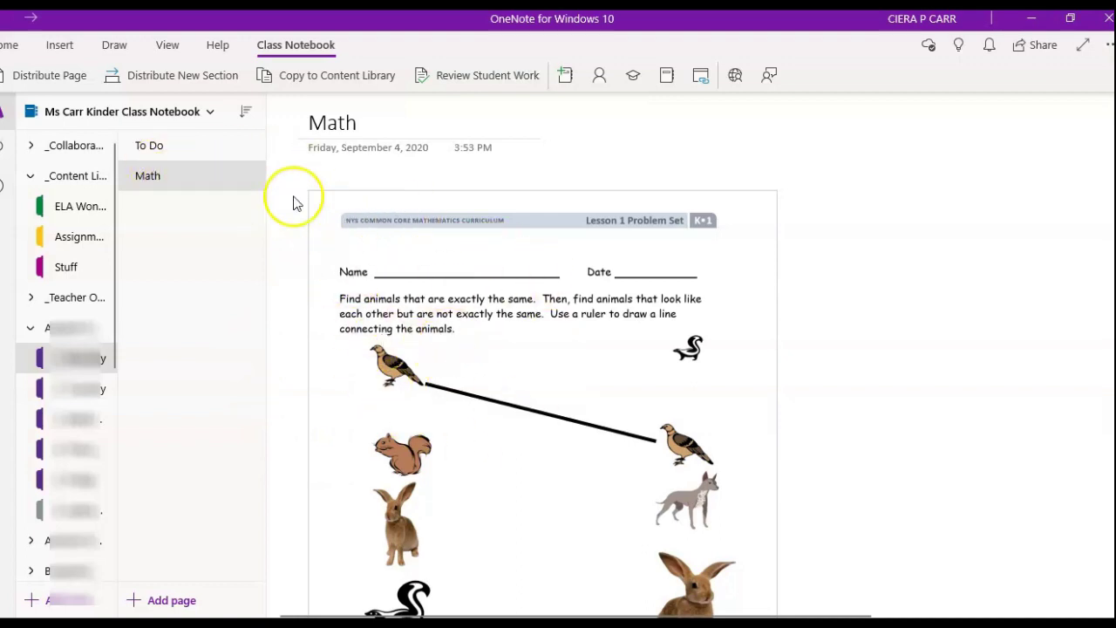
# Open the Math page in the content library's Stuff section, and view the Lesson 4 Homework sheet in the browser's math-gk-m1-topic-b-lesson-4.pdf
pyautogui.click(66, 268)
pyautogui.click(199, 175)
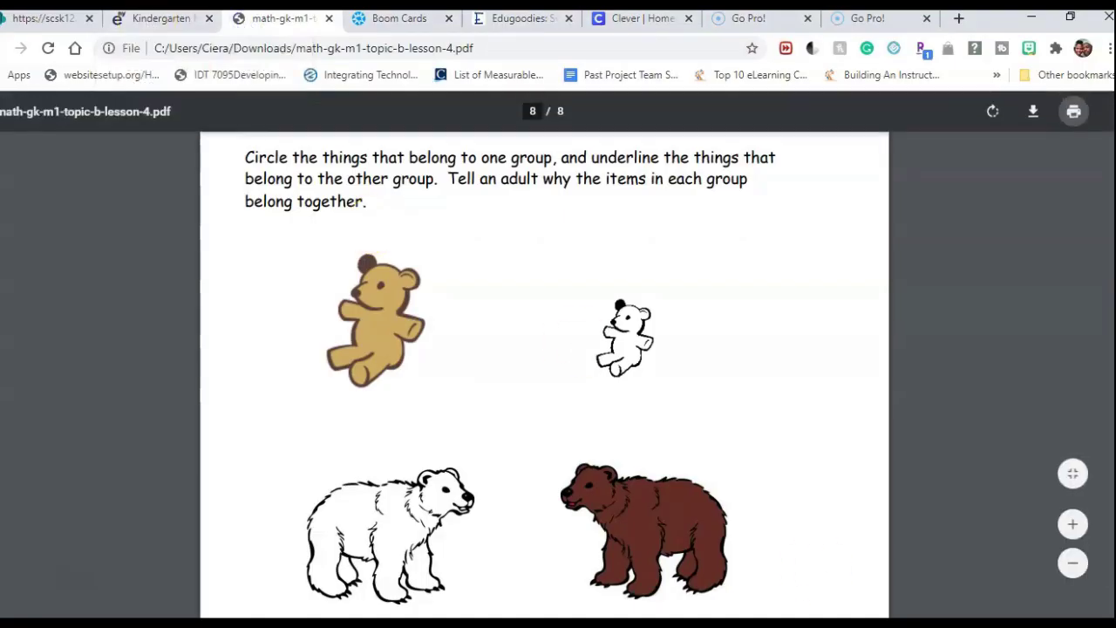
pyautogui.scroll(3, 686, 308)
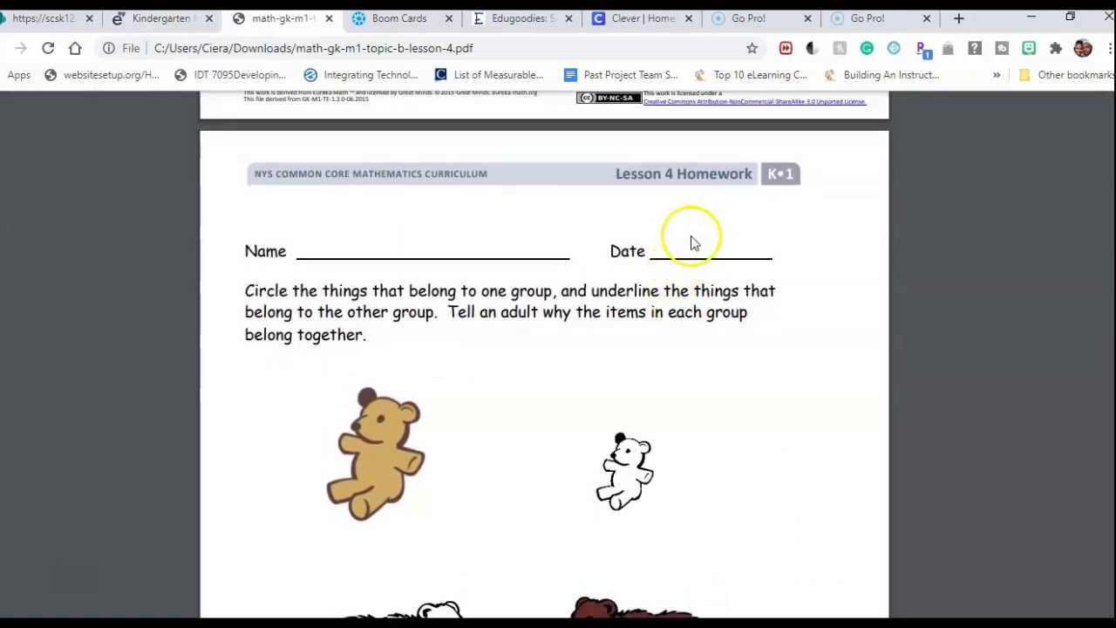
pyautogui.scroll(-2, 686, 340)
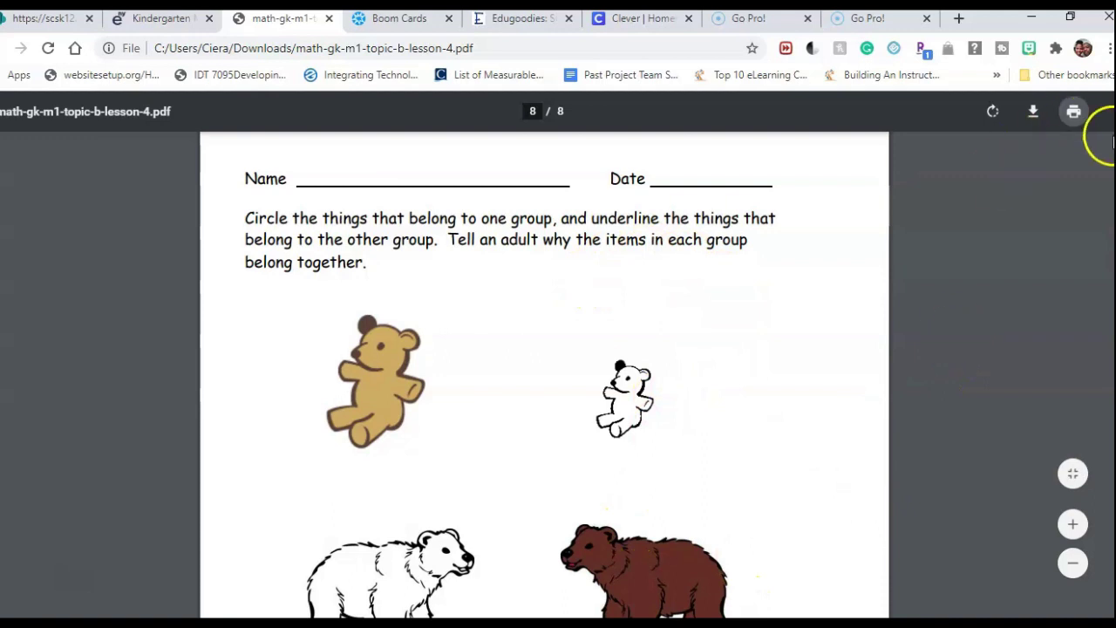
# Set up printing of the lesson PDF with Save as PDF as the destination and a custom page range
pyautogui.click(1074, 112)
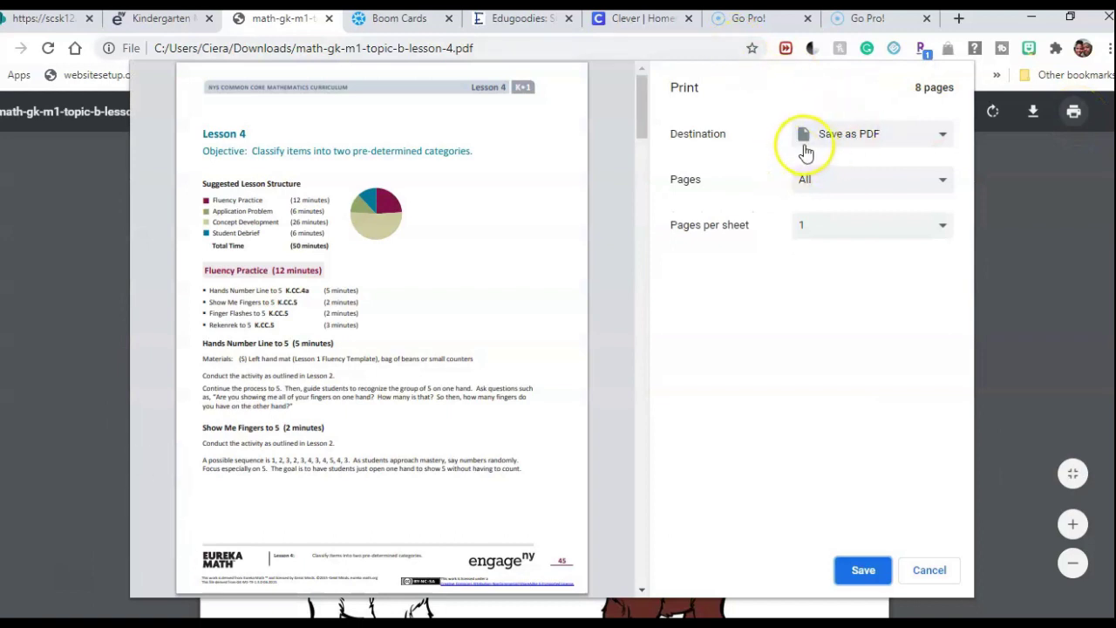
pyautogui.click(861, 143)
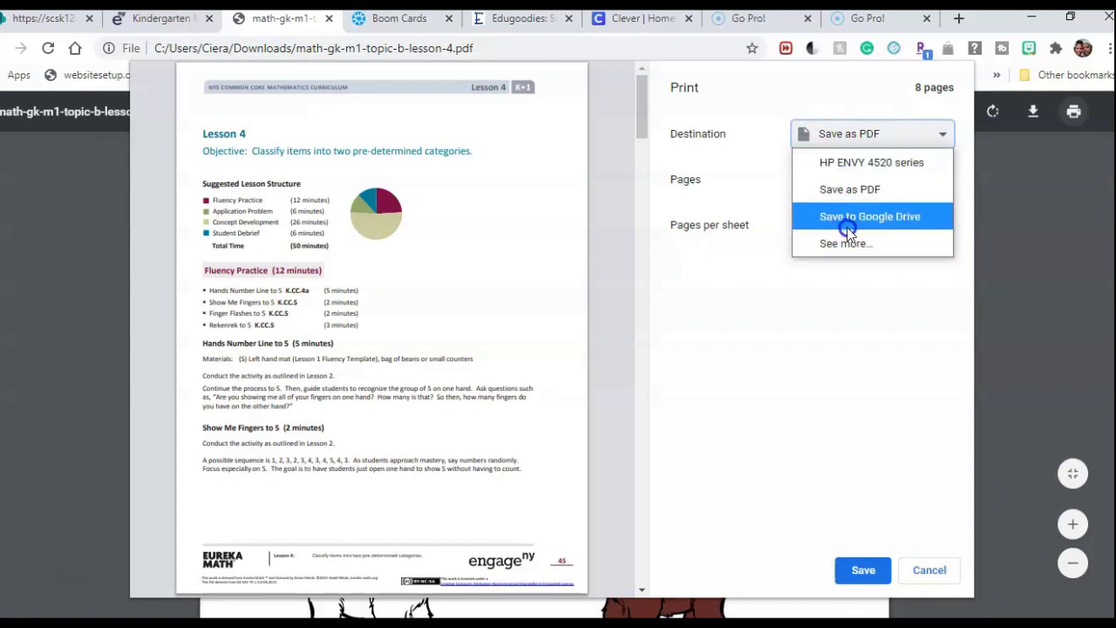
pyautogui.click(854, 191)
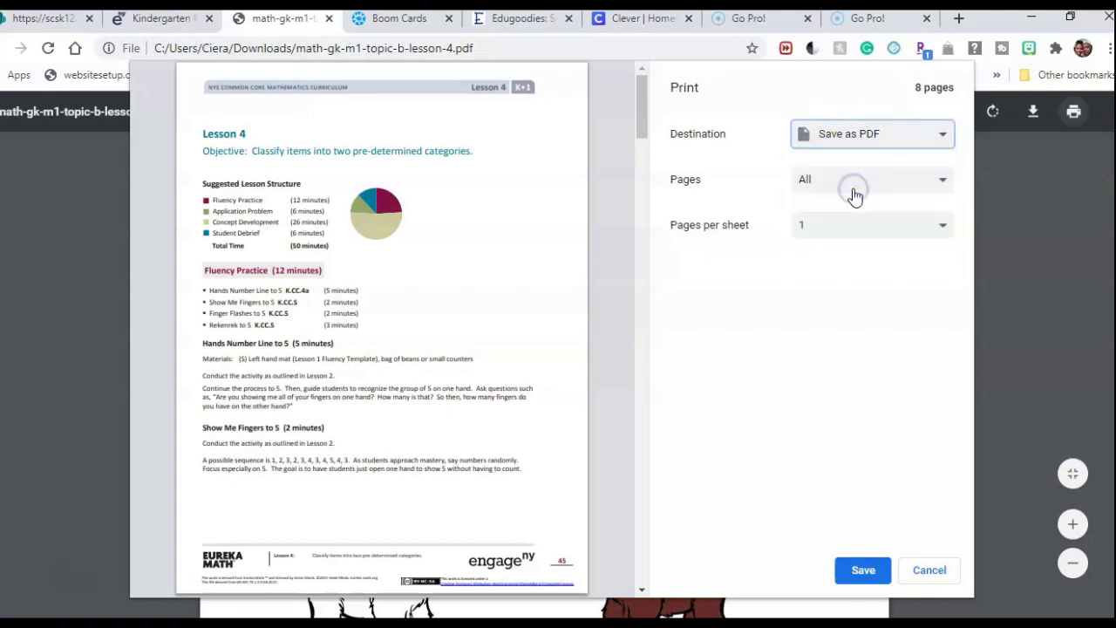
pyautogui.click(854, 194)
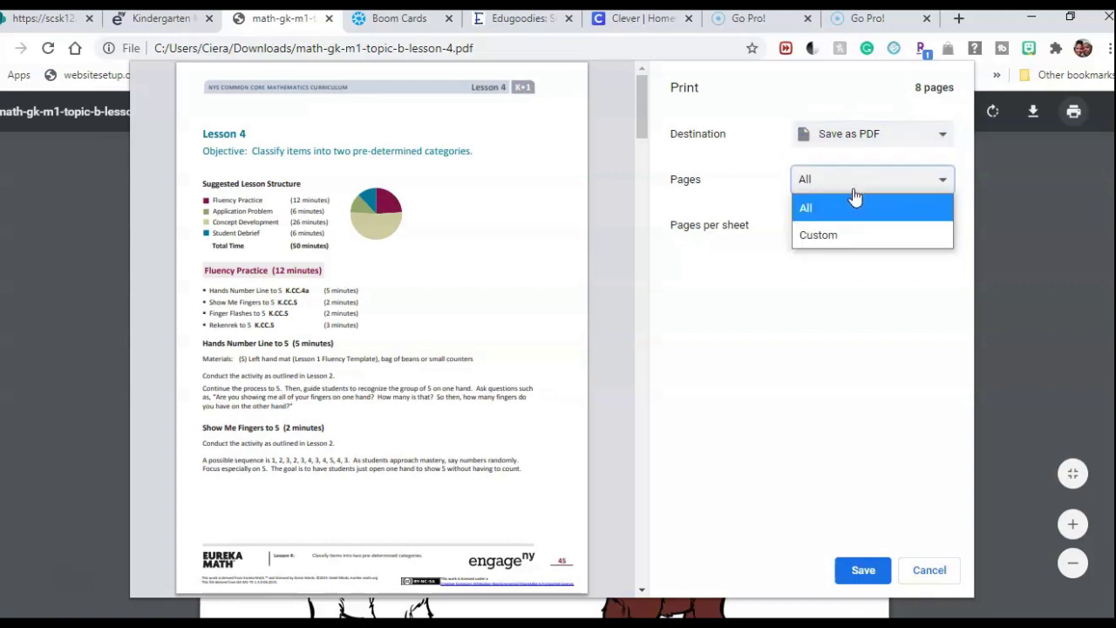
pyautogui.click(834, 239)
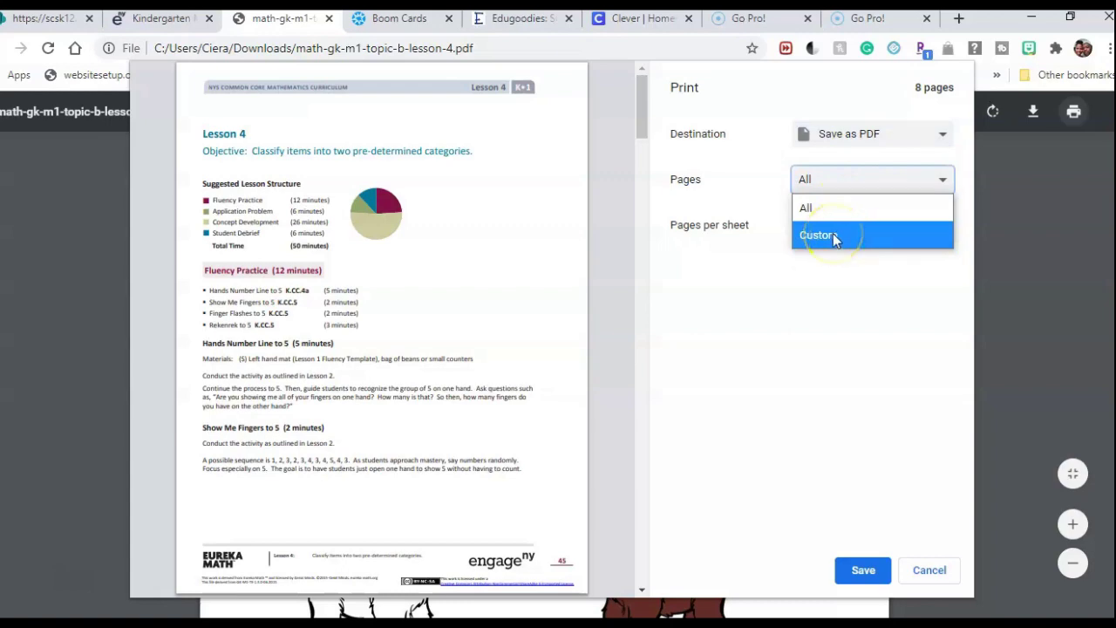
pyautogui.click(707, 180)
pyautogui.click(887, 188)
pyautogui.click(858, 235)
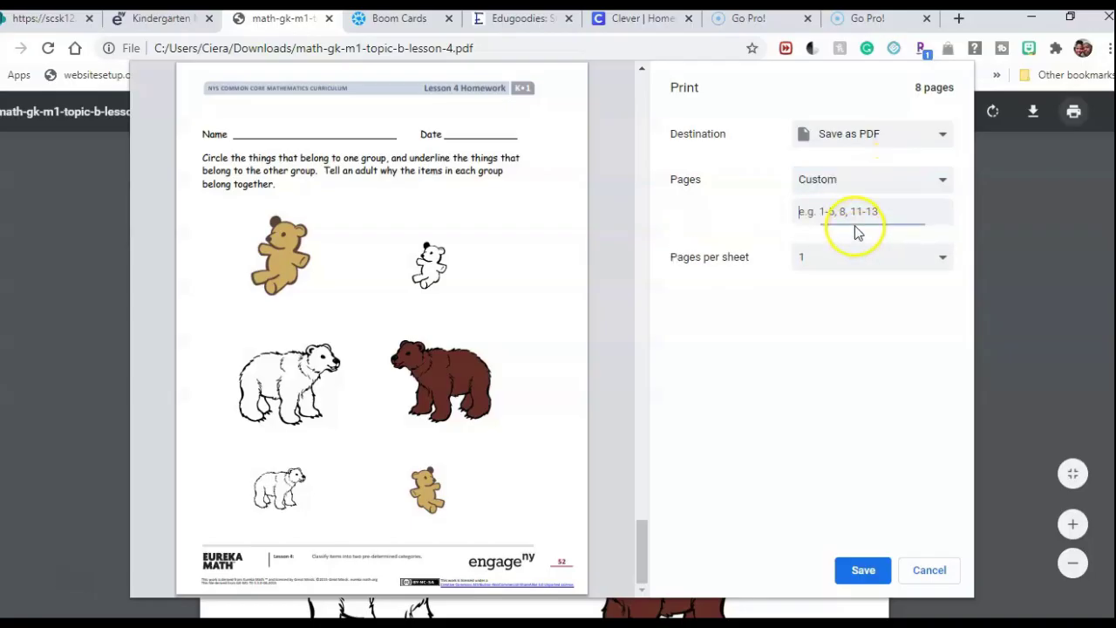
# Save the selected Lesson 4 Homework page to the Downloads folder as a PDF named m1tbl4
pyautogui.click(805, 365)
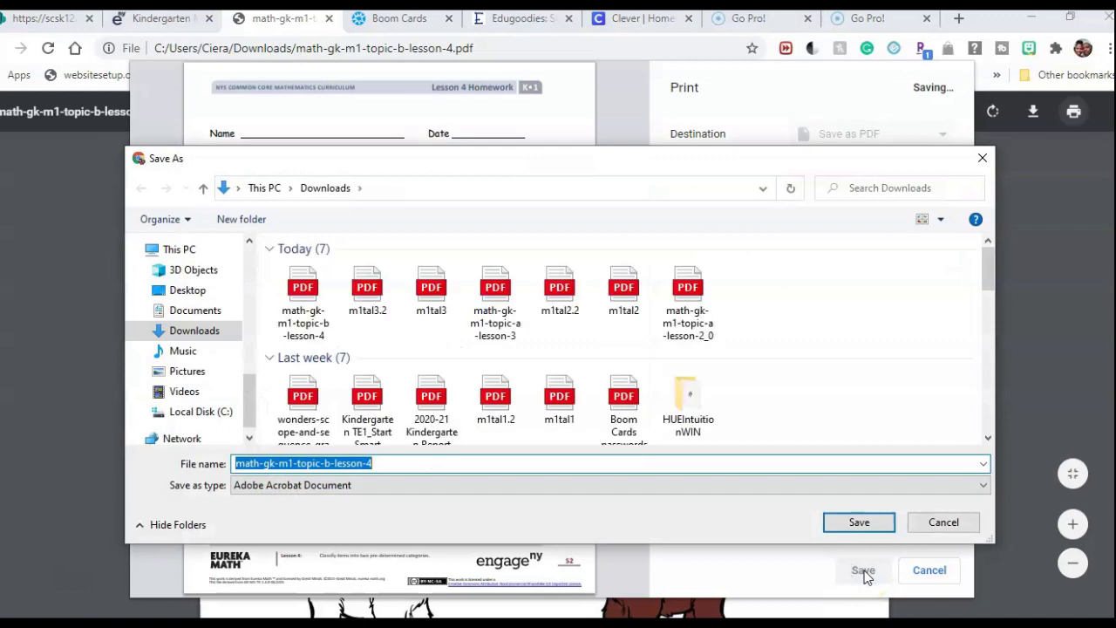
pyautogui.write('m1')
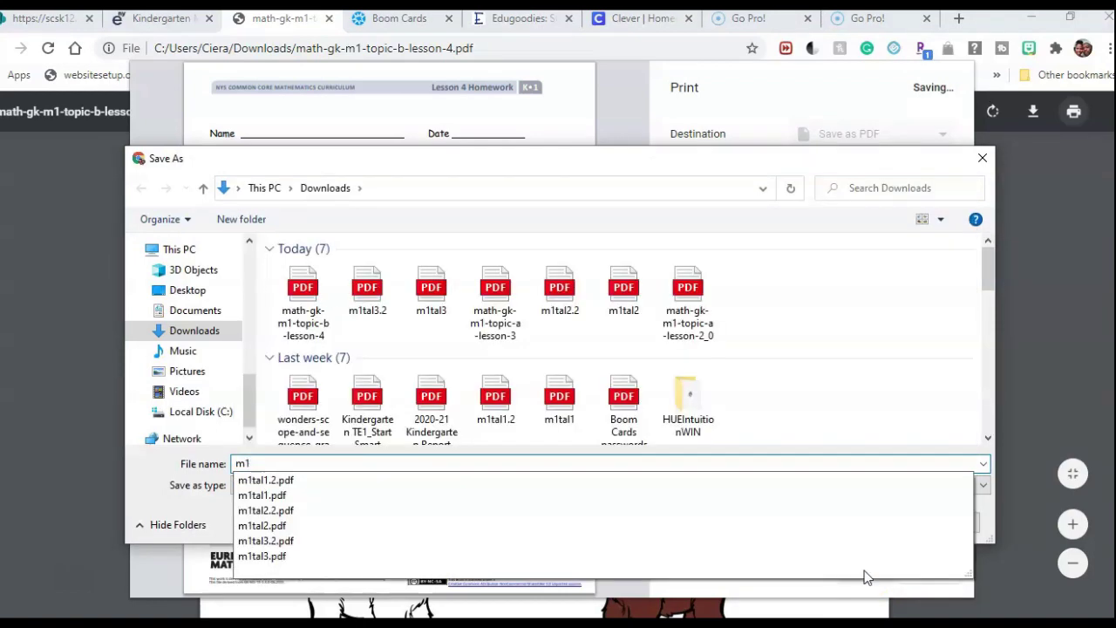
pyautogui.write('tbl4')
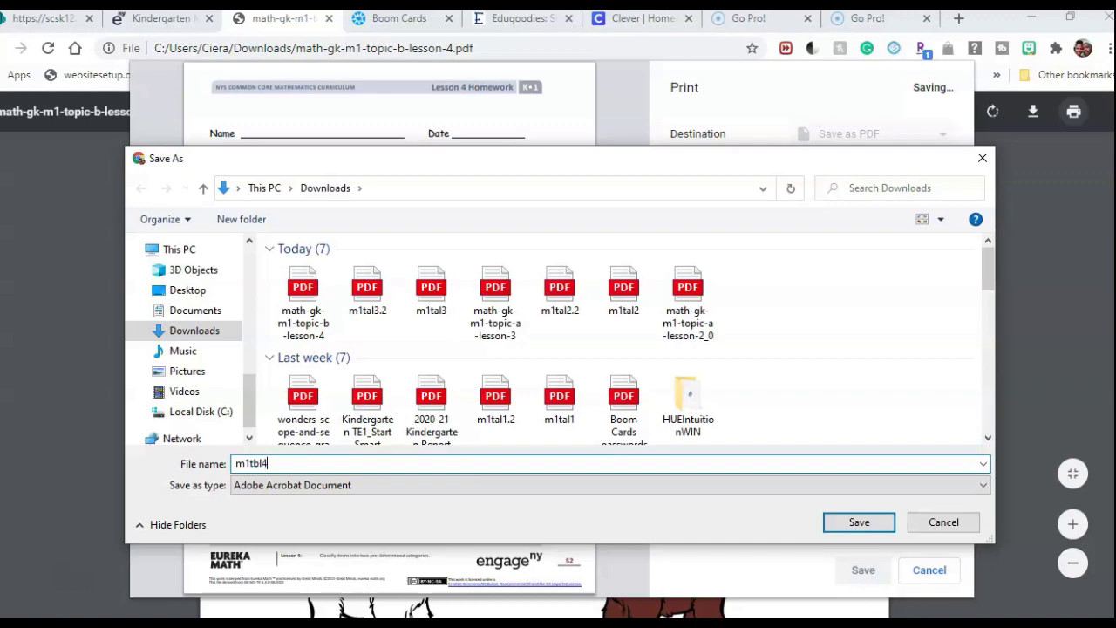
pyautogui.click(874, 524)
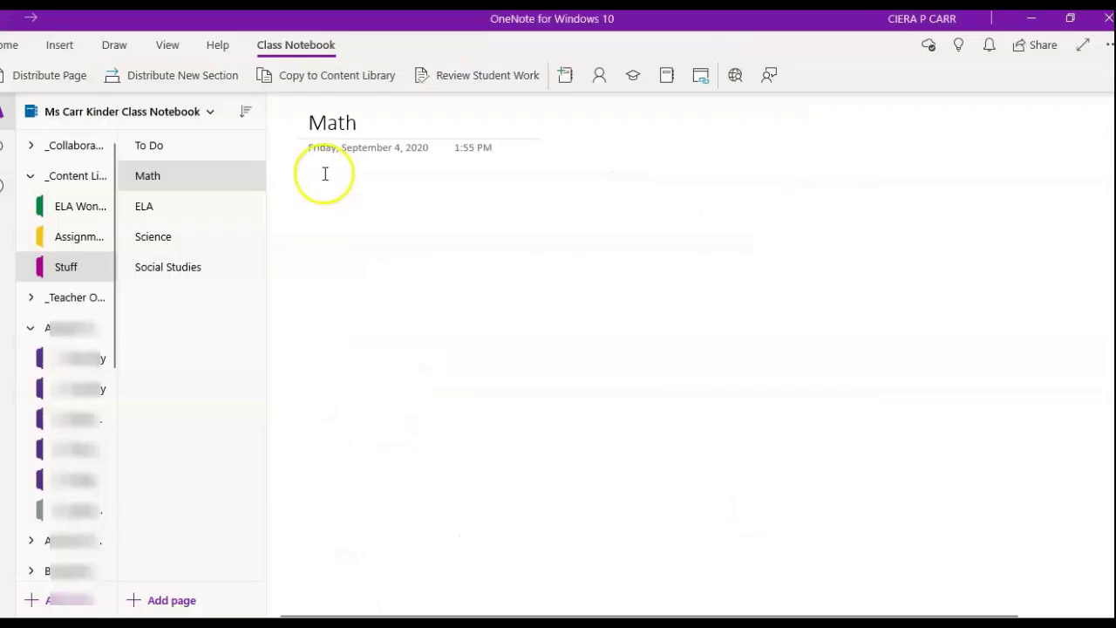
# Insert the m1tbl4 PDF from the Downloads folder as a printout on the Math page
pyautogui.click(60, 44)
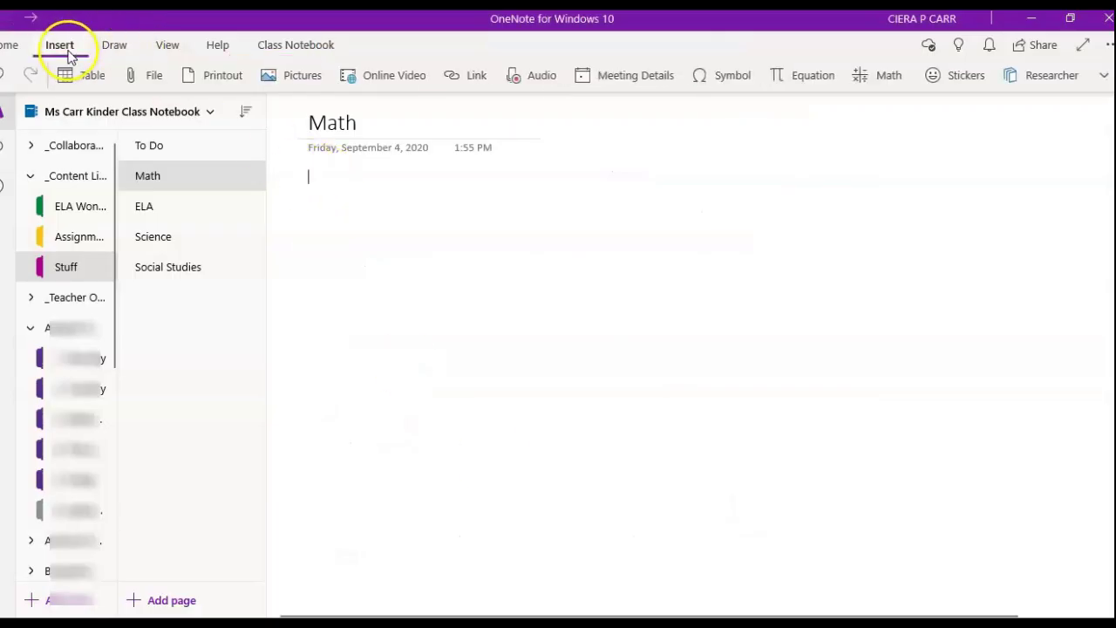
pyautogui.click(287, 75)
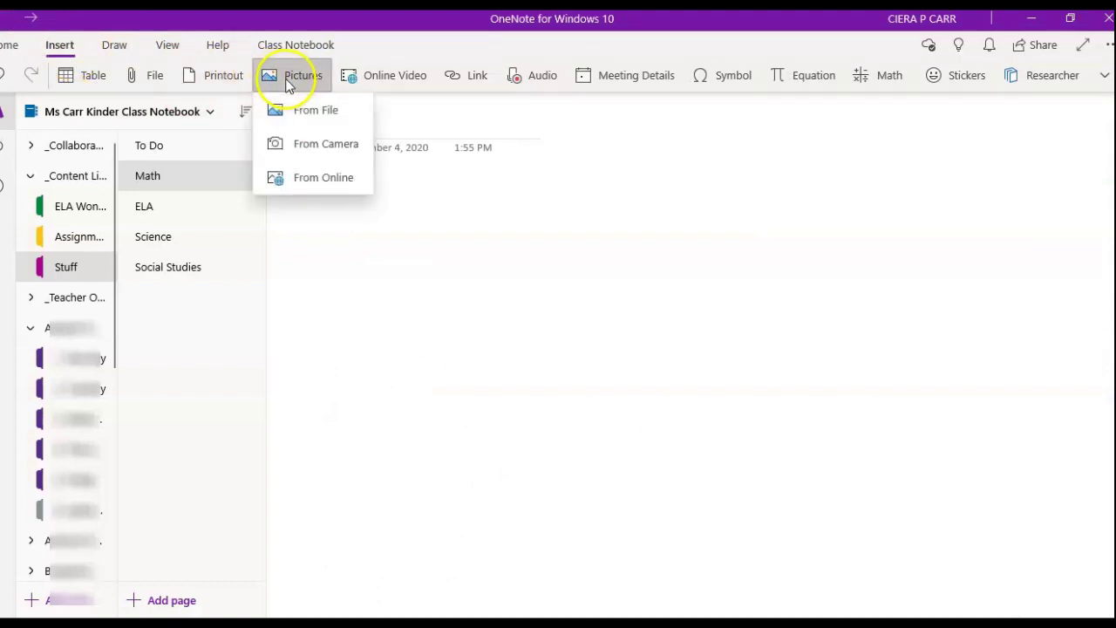
pyautogui.click(222, 77)
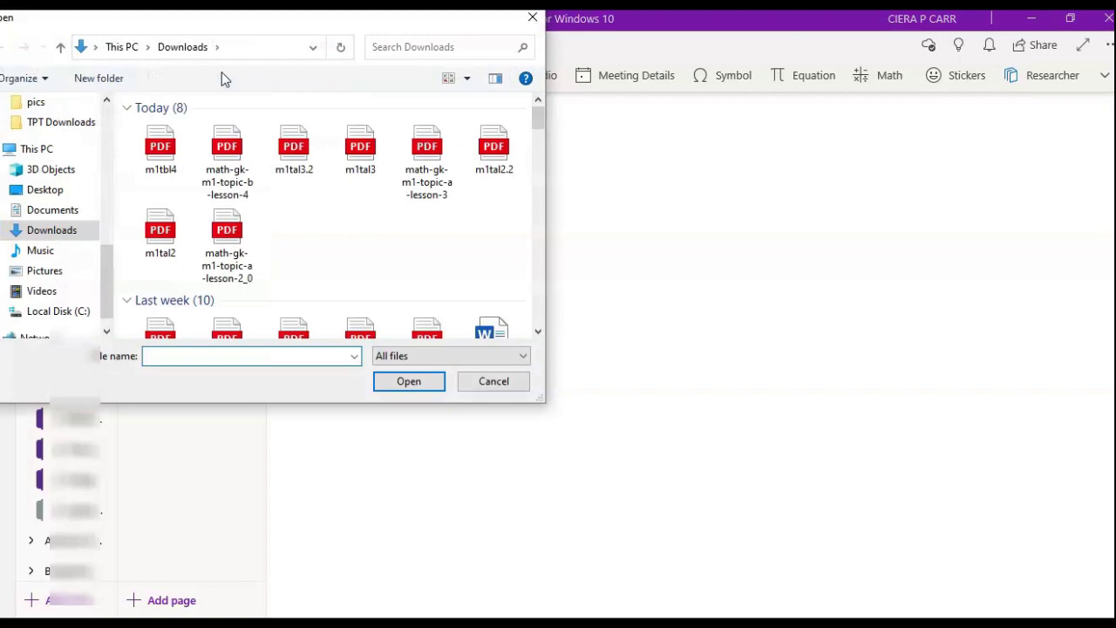
pyautogui.click(167, 165)
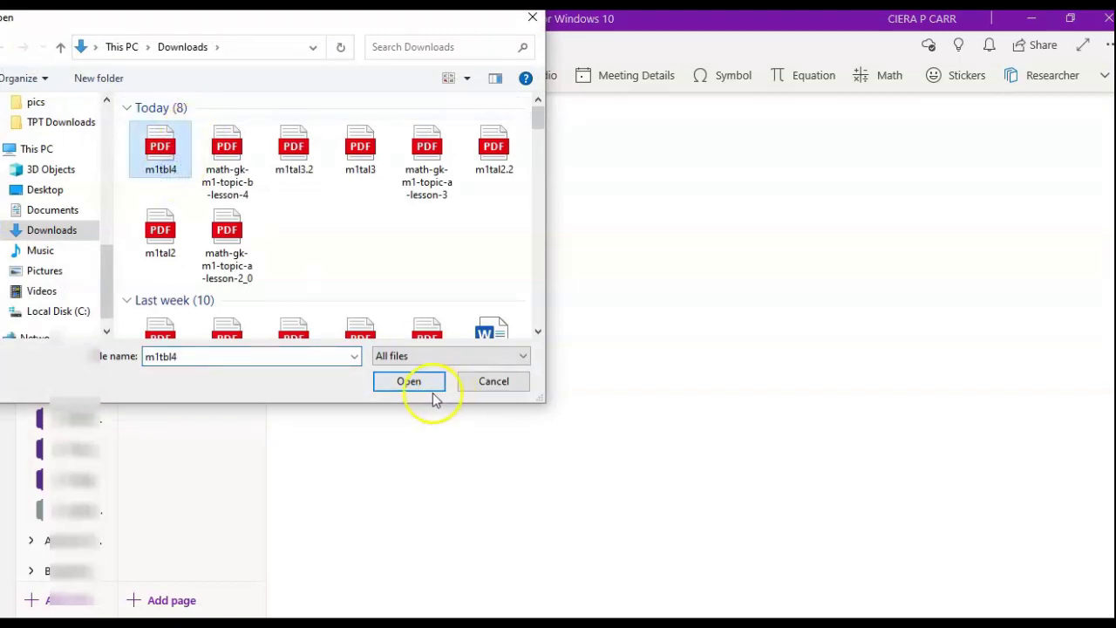
pyautogui.click(409, 381)
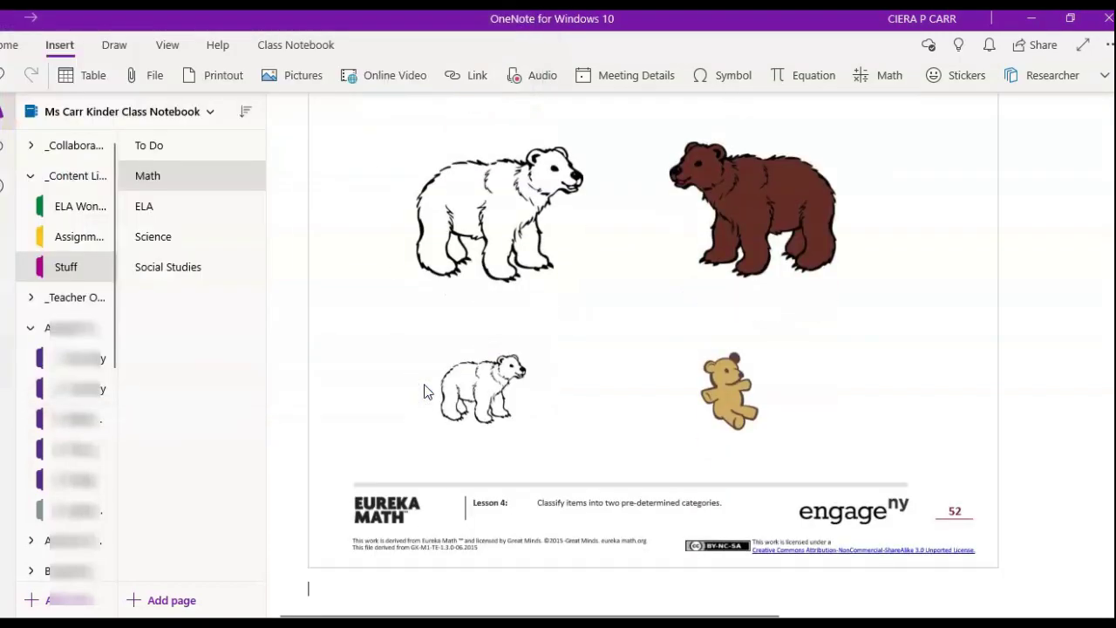
# Delete the m1tbl4 file attachment above the worksheet printout, keeping only the page image
pyautogui.scroll(10, 423, 391)
pyautogui.click(357, 191)
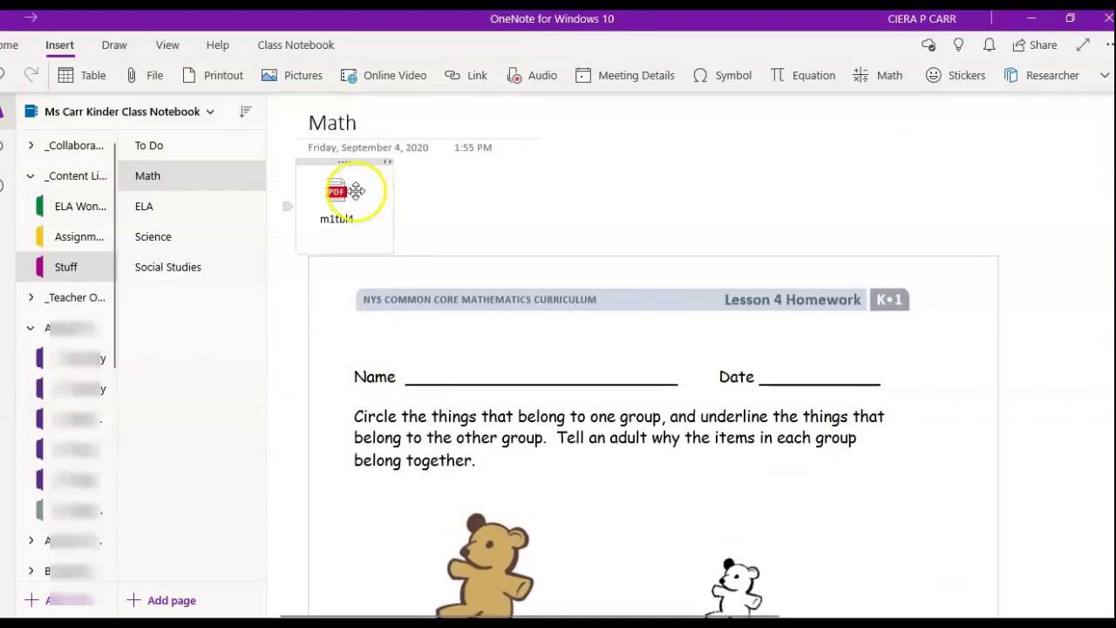
pyautogui.press('Delete')
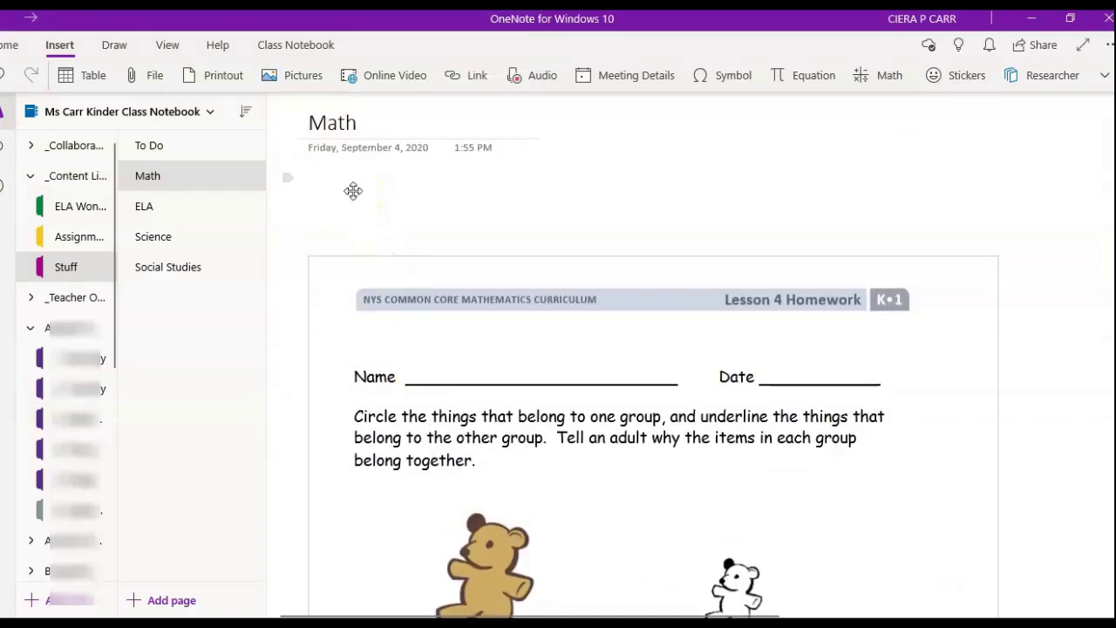
# Shrink the Lesson 4 Homework image, place it directly below the Math page's date line, and set it as the page background
pyautogui.click(410, 257)
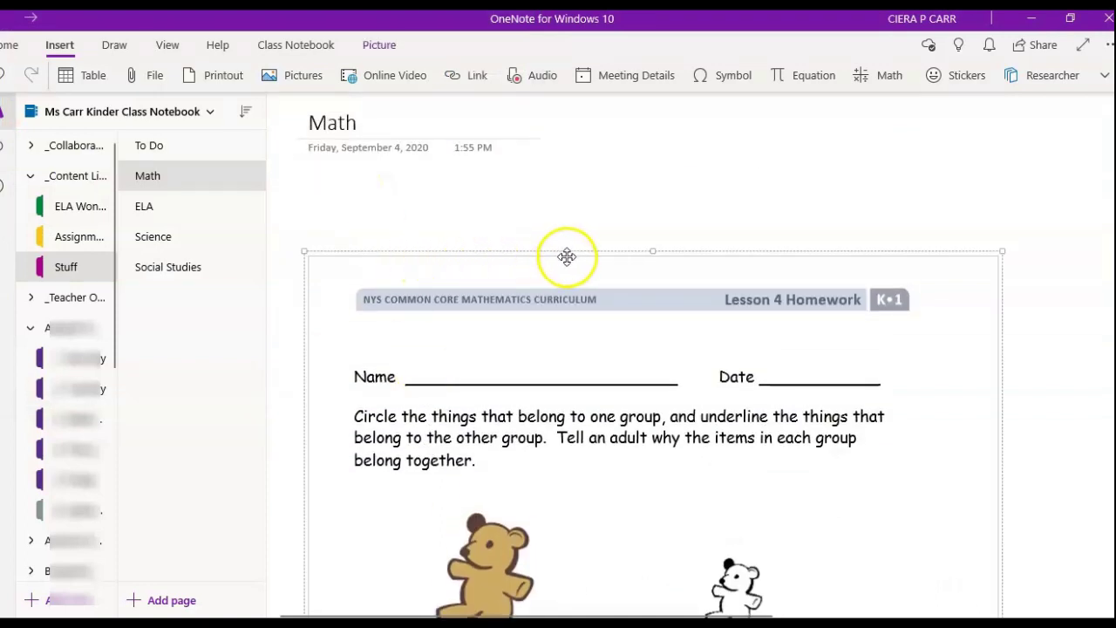
pyautogui.moveTo(567, 256); pyautogui.dragTo(567, 175)
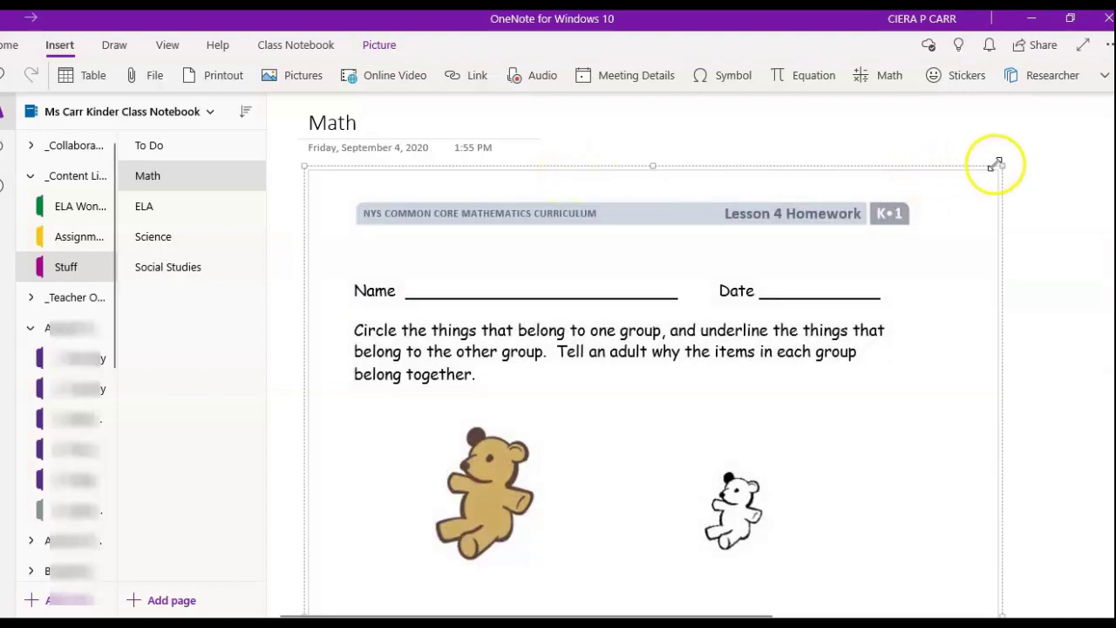
pyautogui.moveTo(985, 174); pyautogui.dragTo(430, 174)
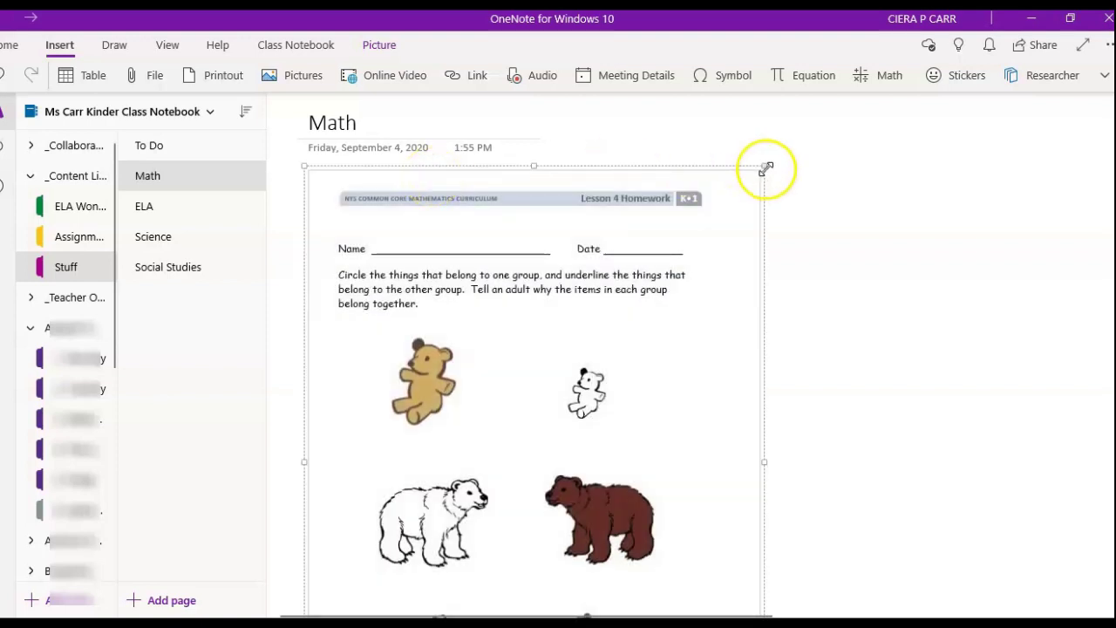
pyautogui.moveTo(763, 168); pyautogui.dragTo(687, 218)
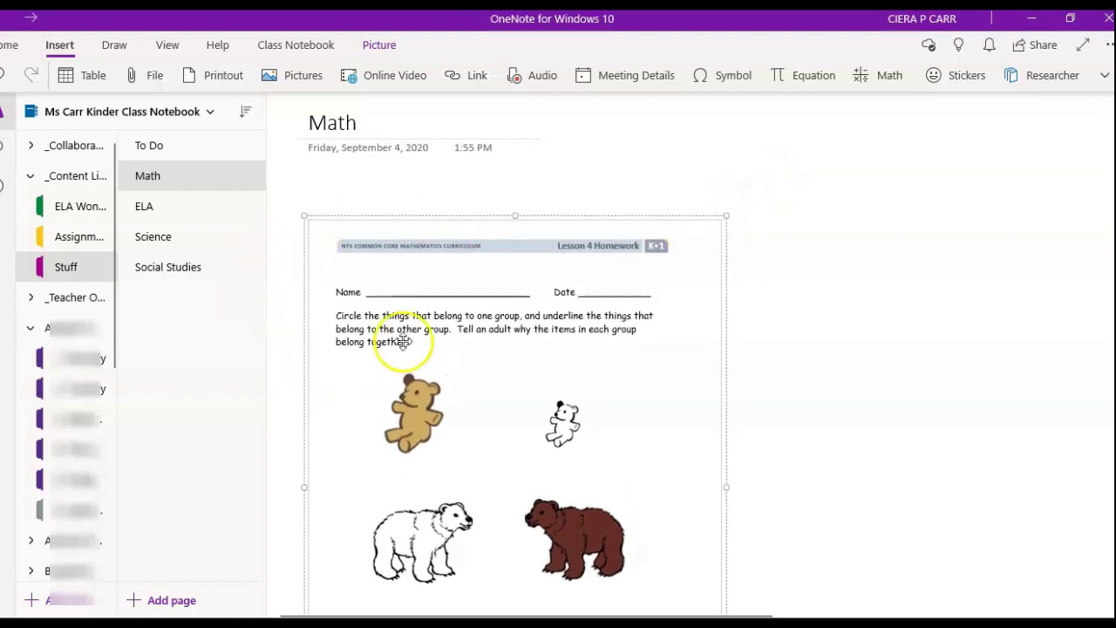
pyautogui.moveTo(463, 217); pyautogui.dragTo(463, 180)
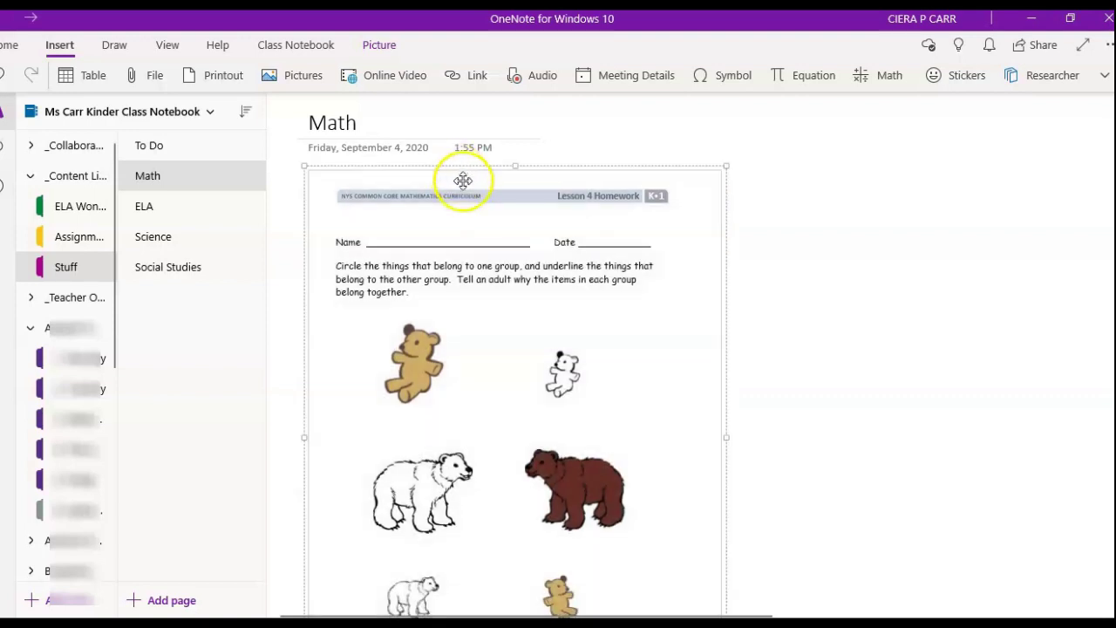
pyautogui.rightClick(513, 283)
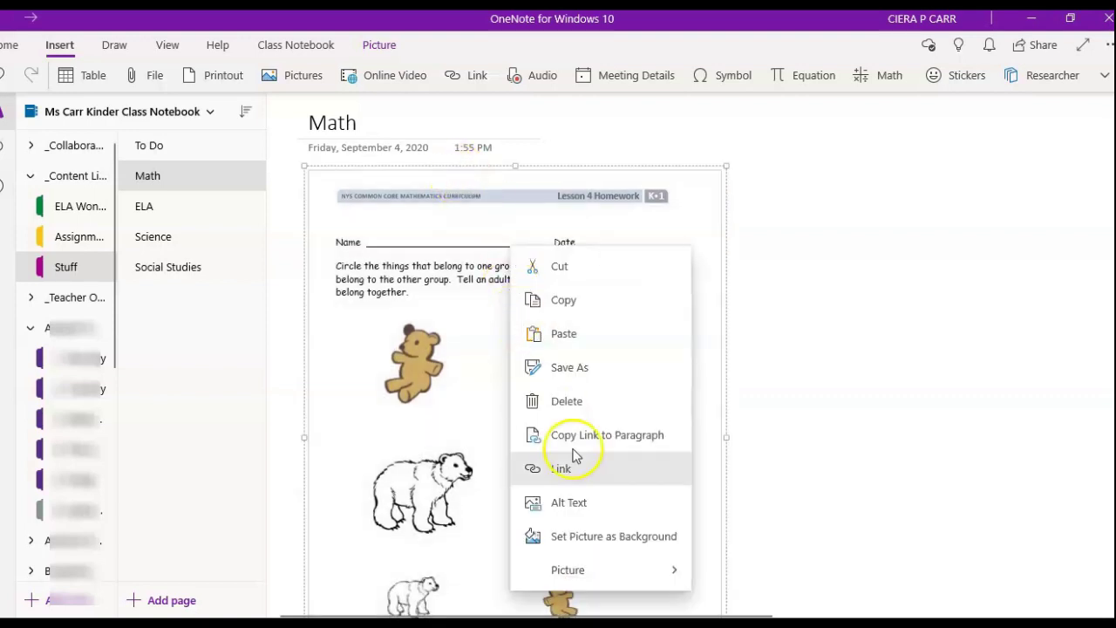
pyautogui.click(590, 535)
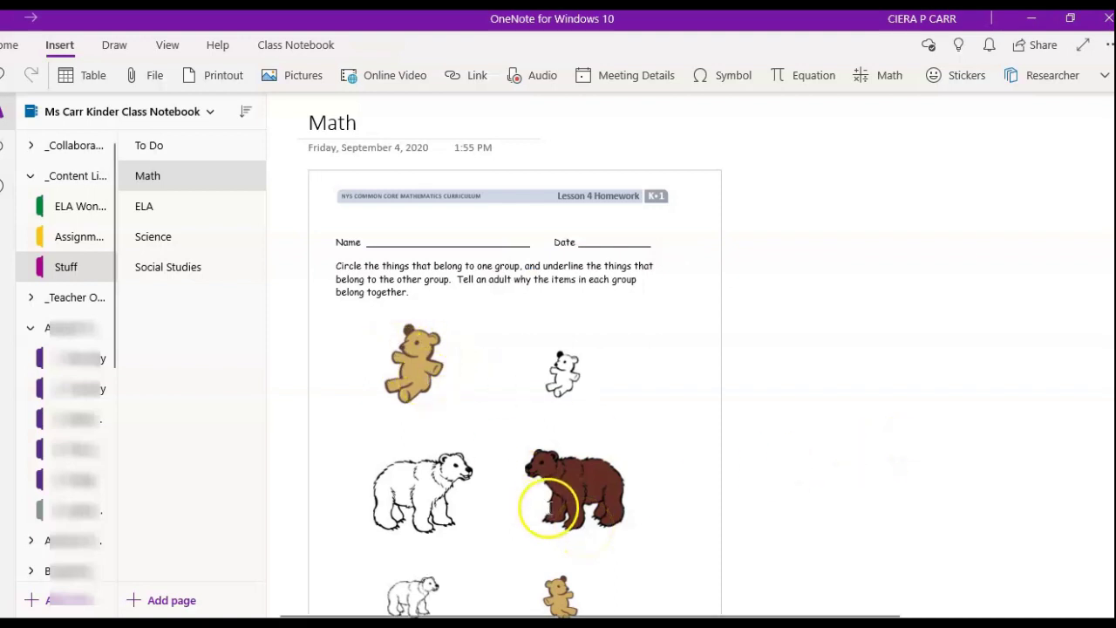
# Try writing the sample text "dakdj" over the worksheet above the large tan teddy bear and delete it again
pyautogui.click(391, 315)
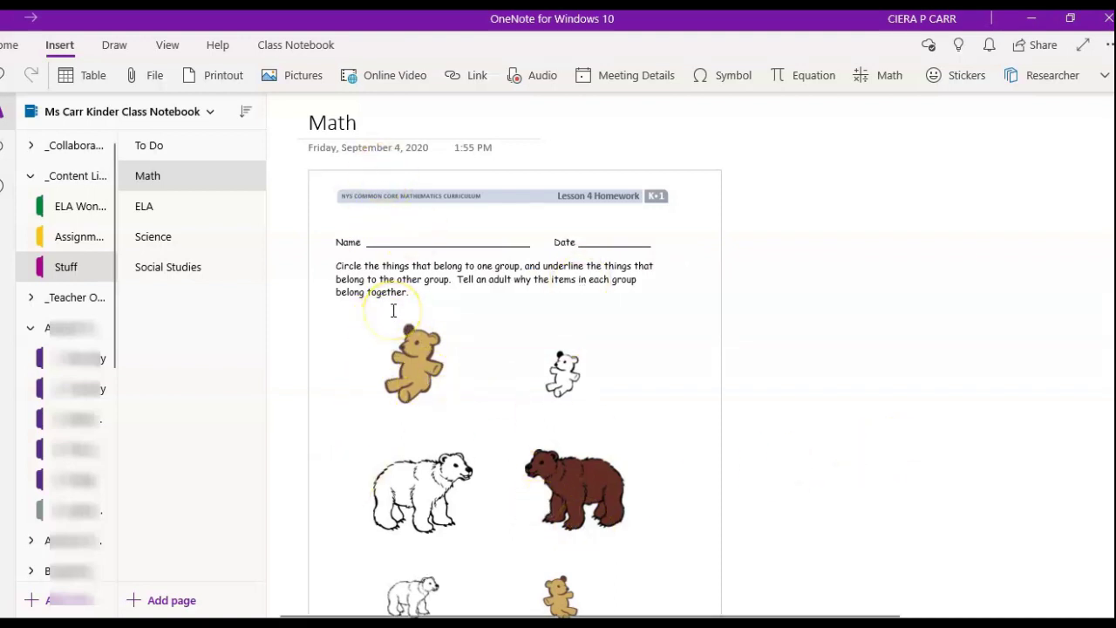
pyautogui.write('dakdj')
pyautogui.click(490, 312)
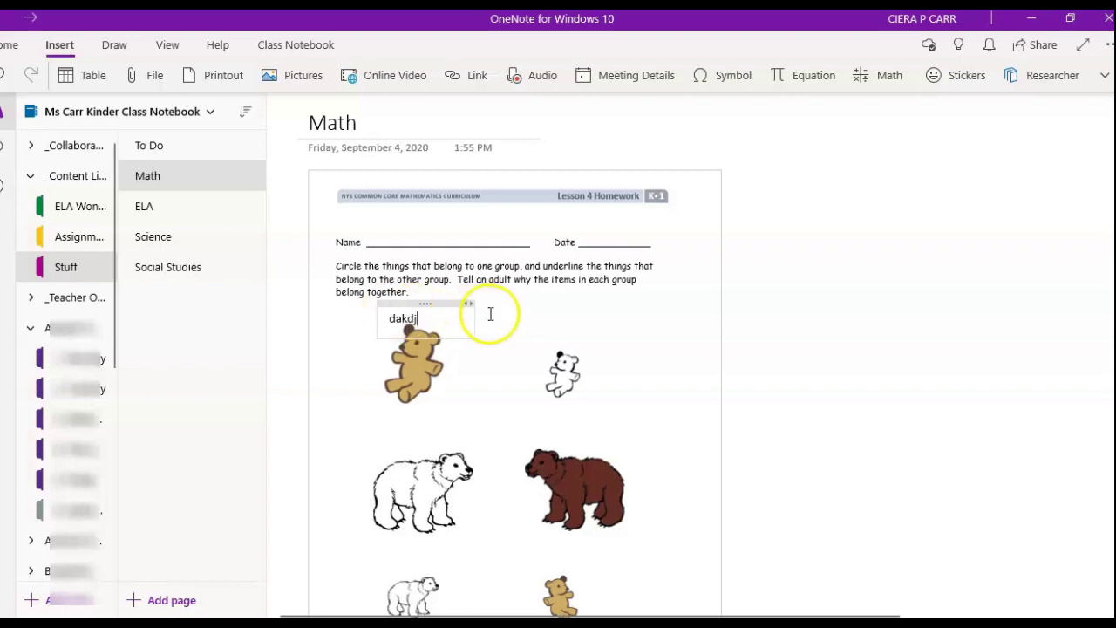
pyautogui.press('BackSpace')
pyautogui.press('BackSpace')
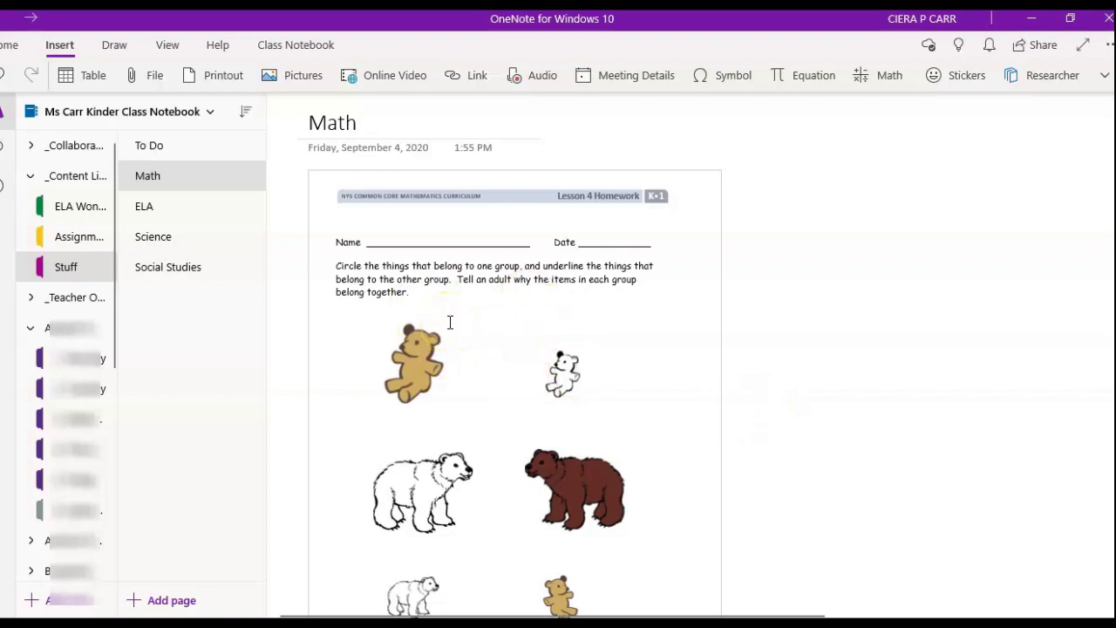
# Distribute the Math page to all students' 5. Friday section and close the distribution pane
pyautogui.click(310, 48)
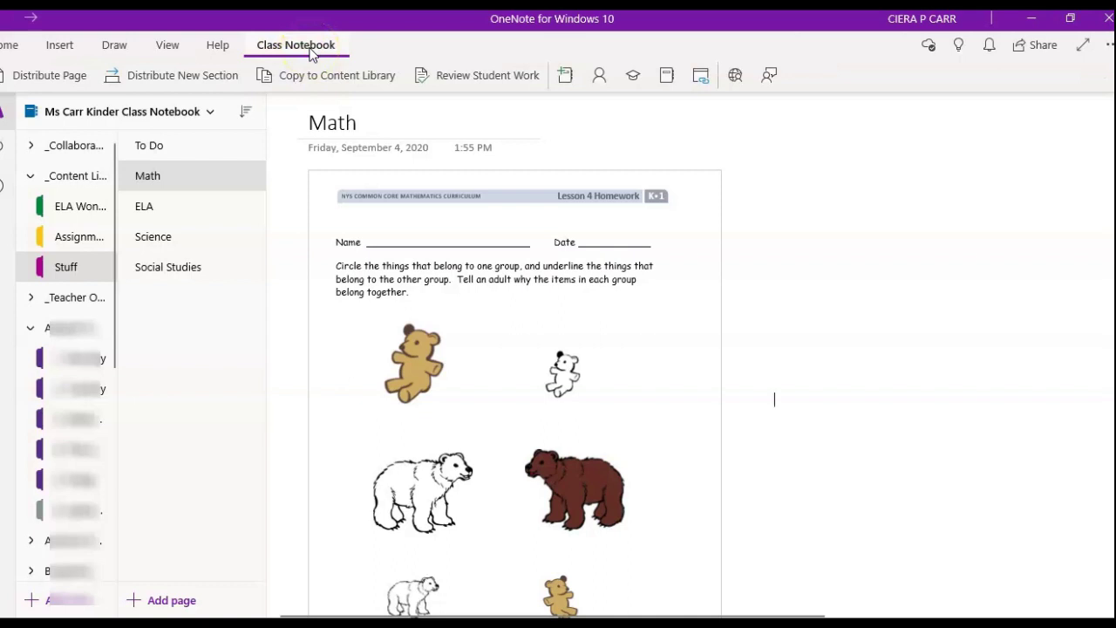
pyautogui.click(61, 77)
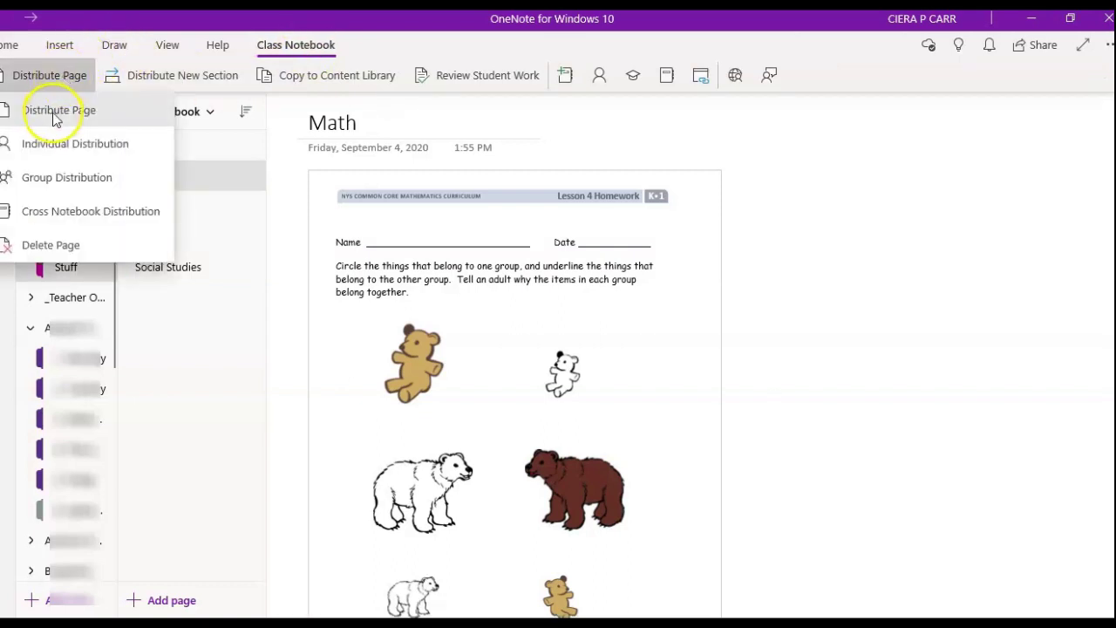
pyautogui.click(55, 110)
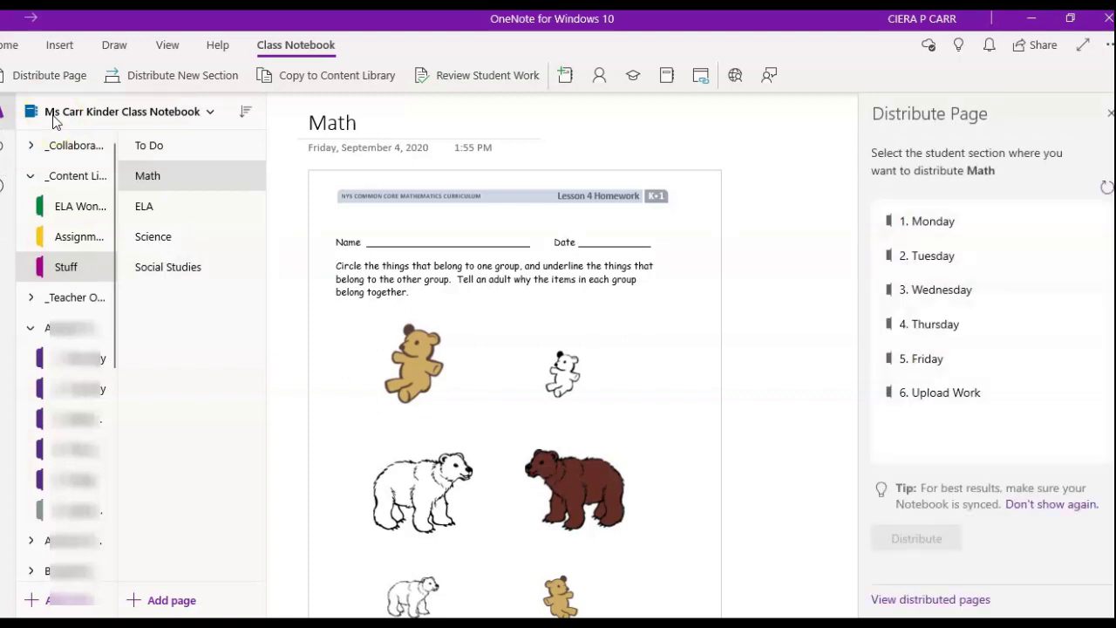
pyautogui.click(944, 363)
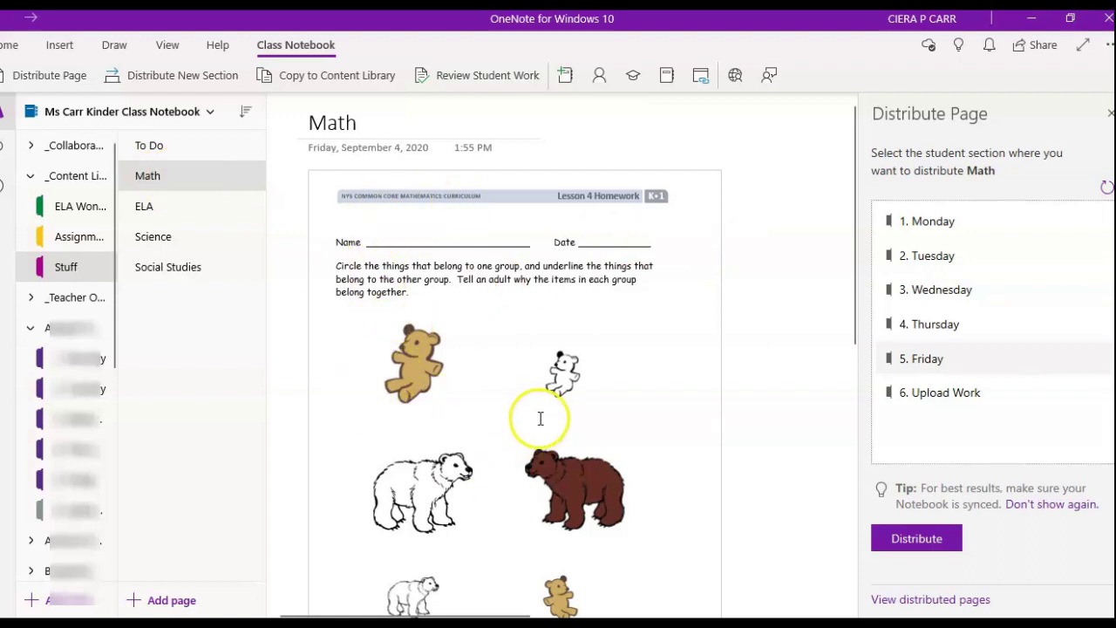
pyautogui.click(917, 540)
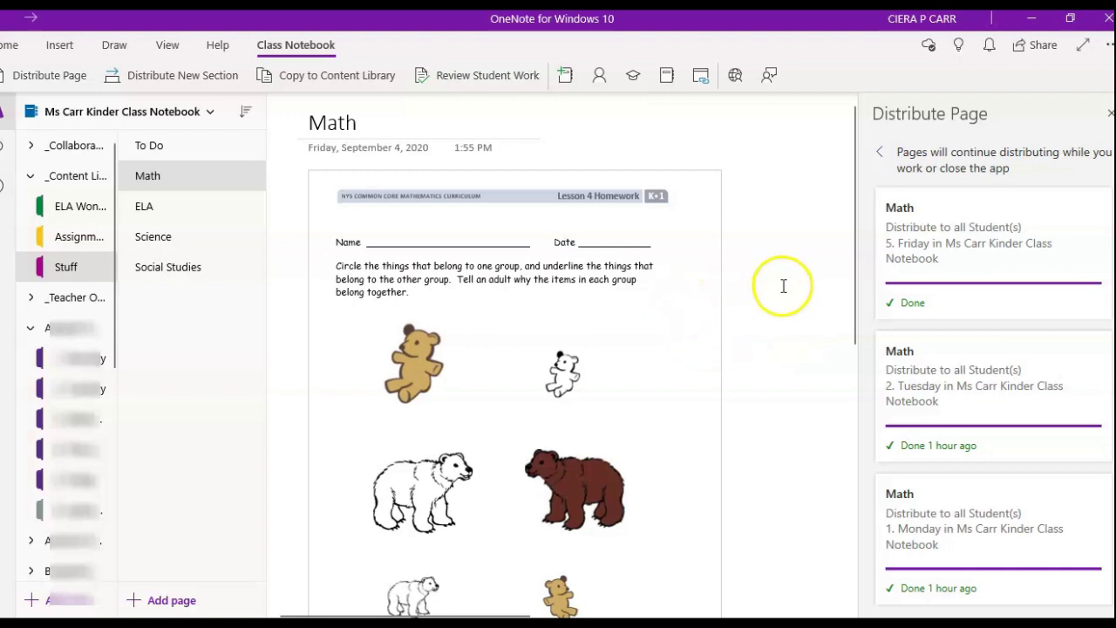
pyautogui.click(1109, 113)
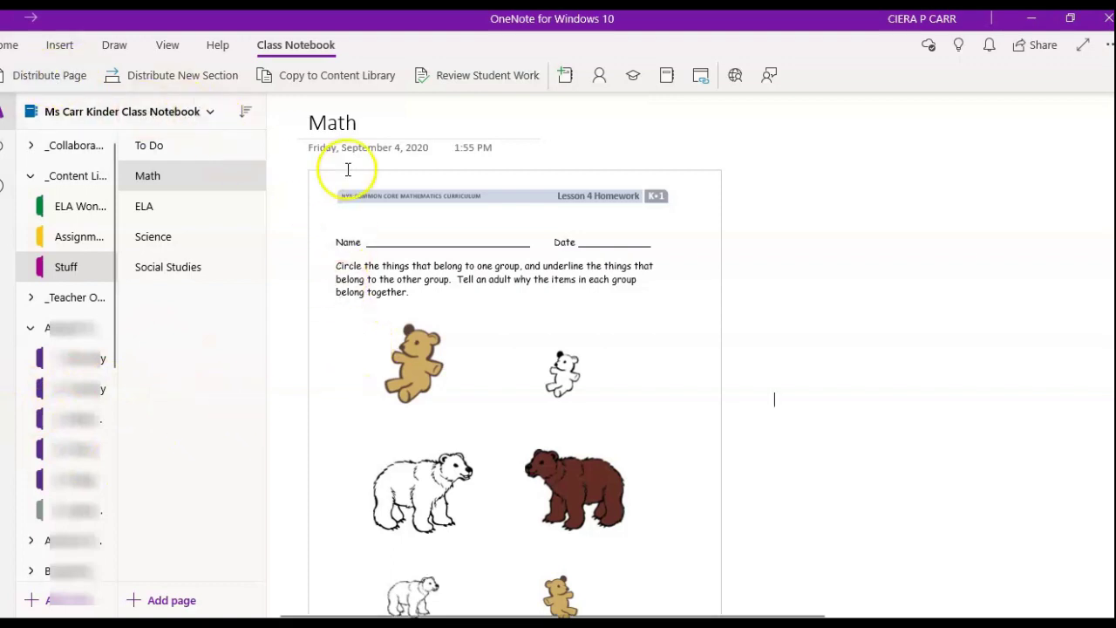
# Look through the page distribution options and the ELA and Science template pages in the Stuff section
pyautogui.click(52, 76)
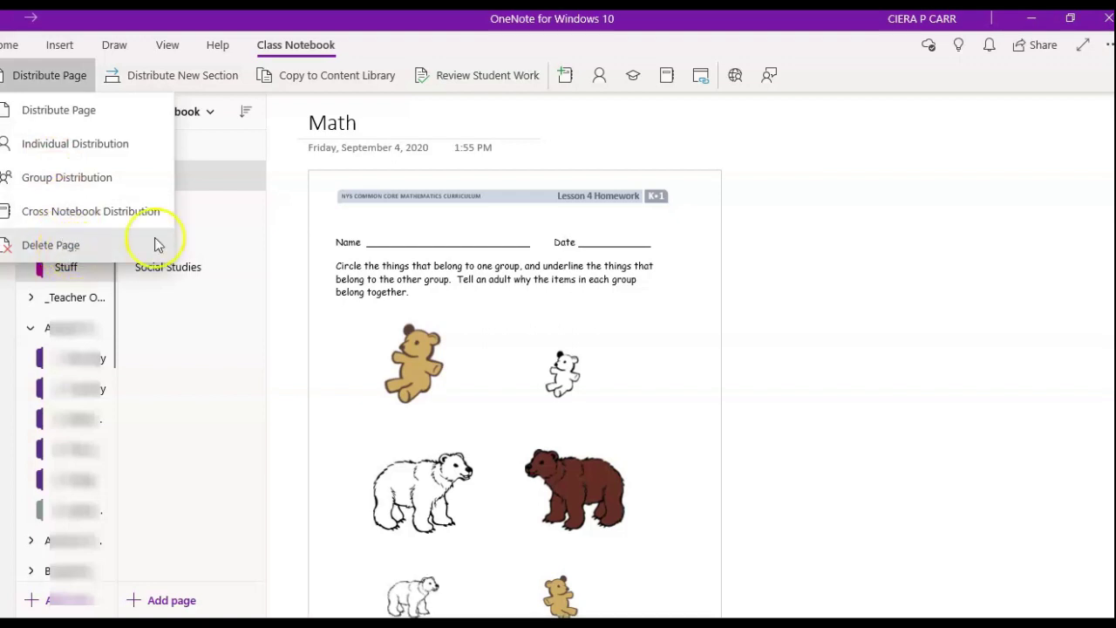
pyautogui.click(54, 76)
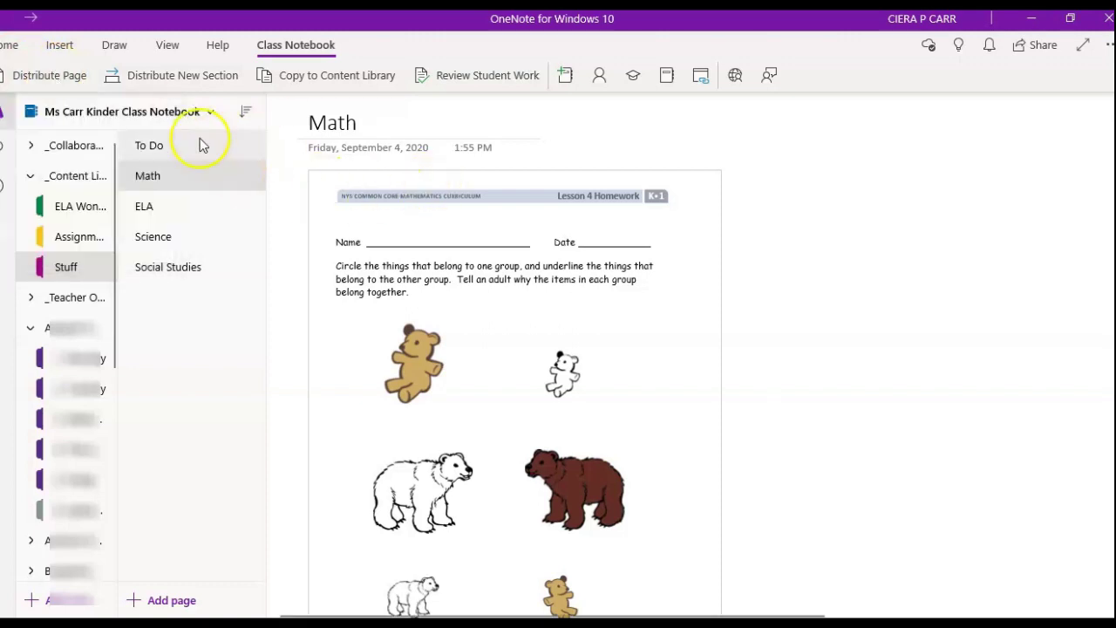
pyautogui.click(179, 208)
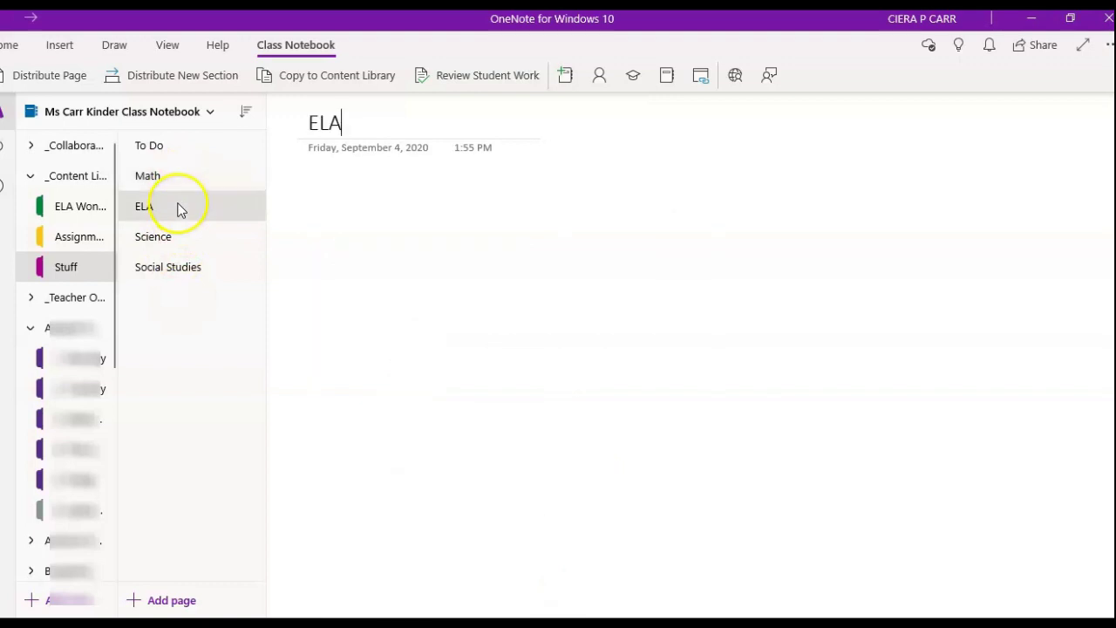
pyautogui.click(163, 244)
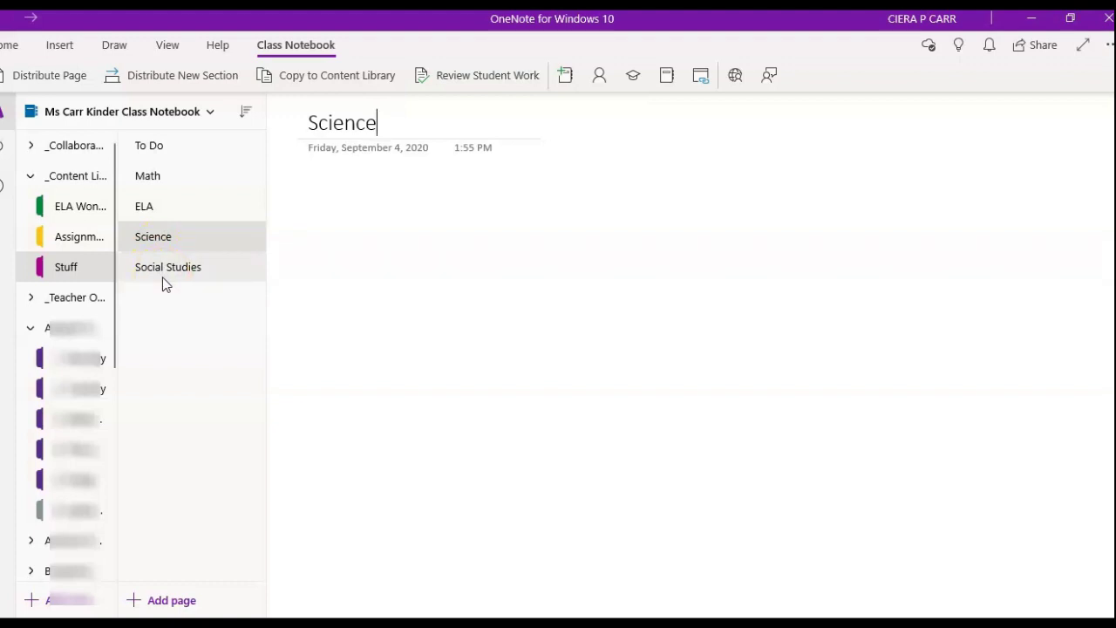
pyautogui.moveTo(175, 178); pyautogui.dragTo(129, 199)
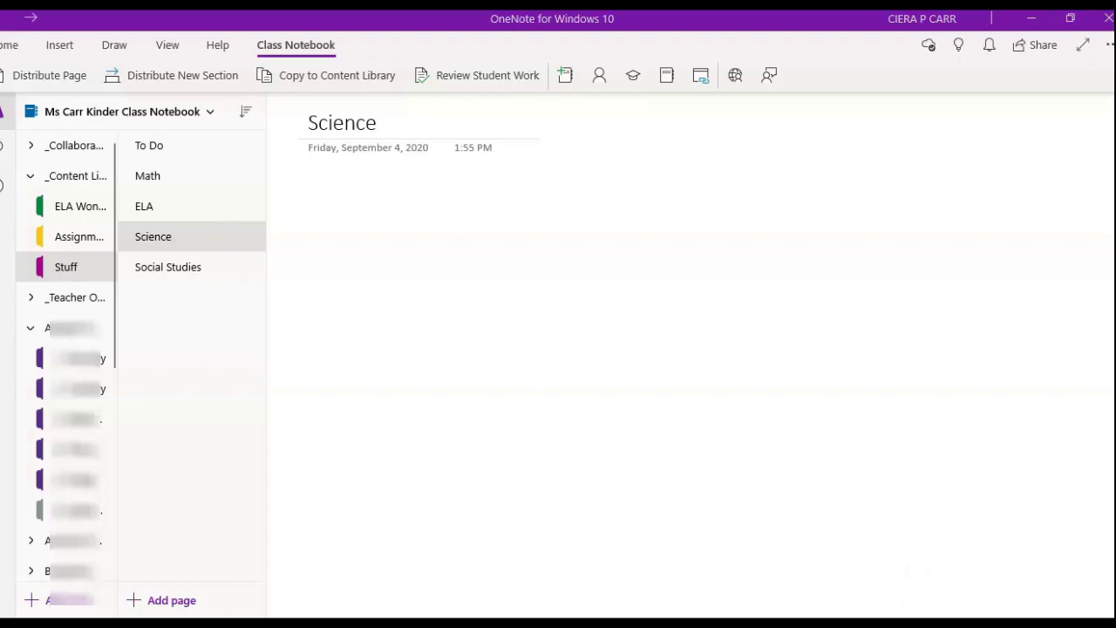
# Switch to Microsoft Teams and start a new assignment for the kindergarten class in the General channel
pyautogui.hotkey('alt', 'Tab')
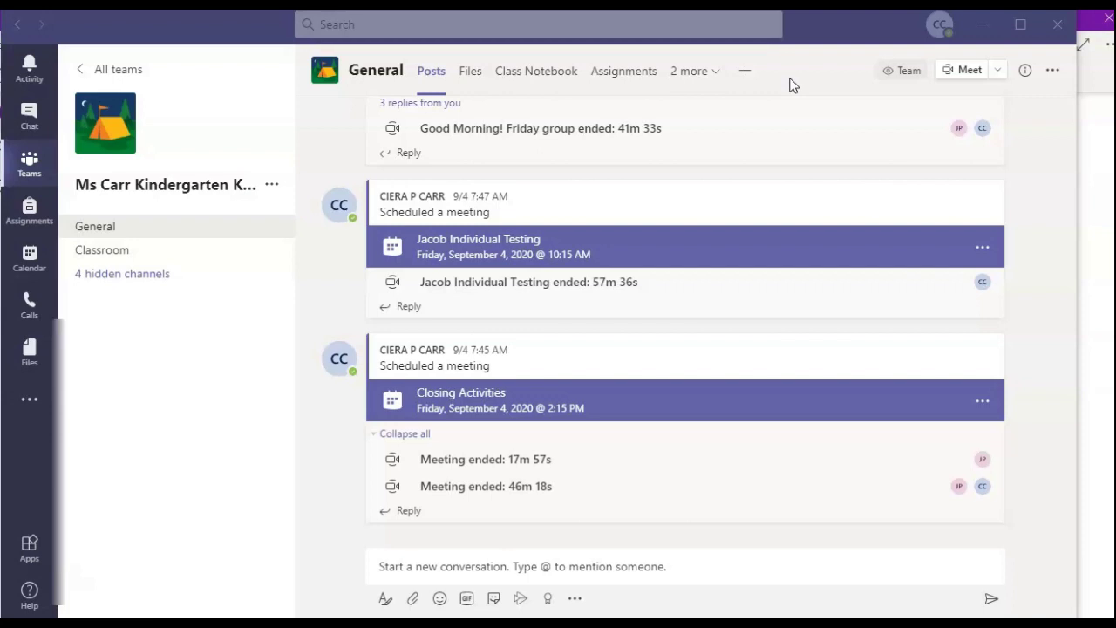
pyautogui.click(616, 73)
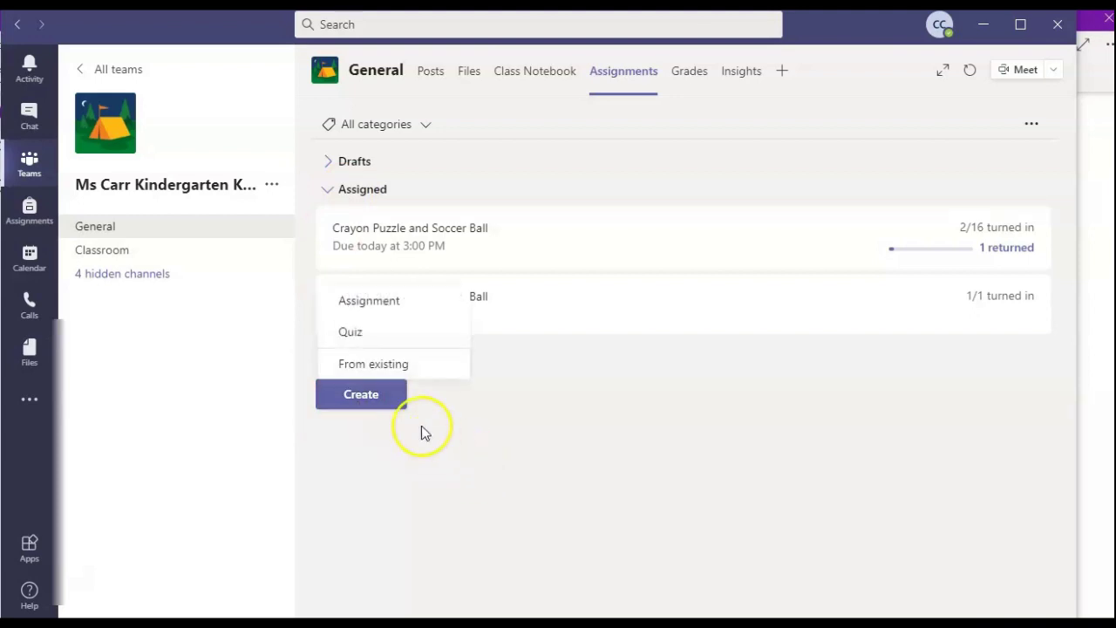
pyautogui.click(375, 301)
pyautogui.click(1112, 530)
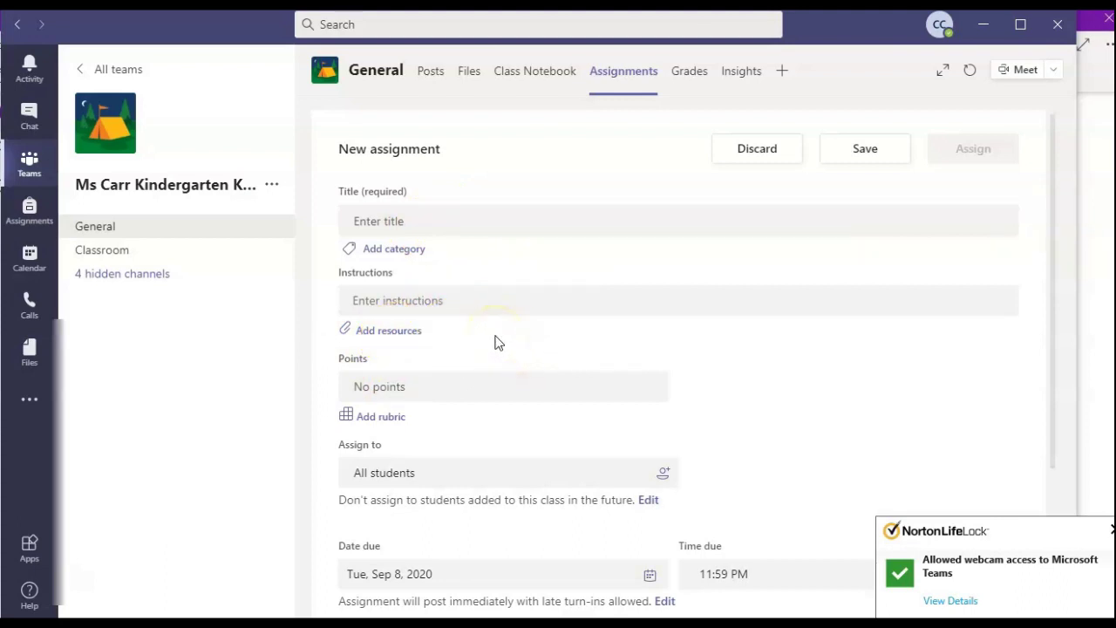
# Select the Math page from the Content Library's Stuff section of the class notebook as an assignment resource, then cancel attaching it
pyautogui.click(373, 324)
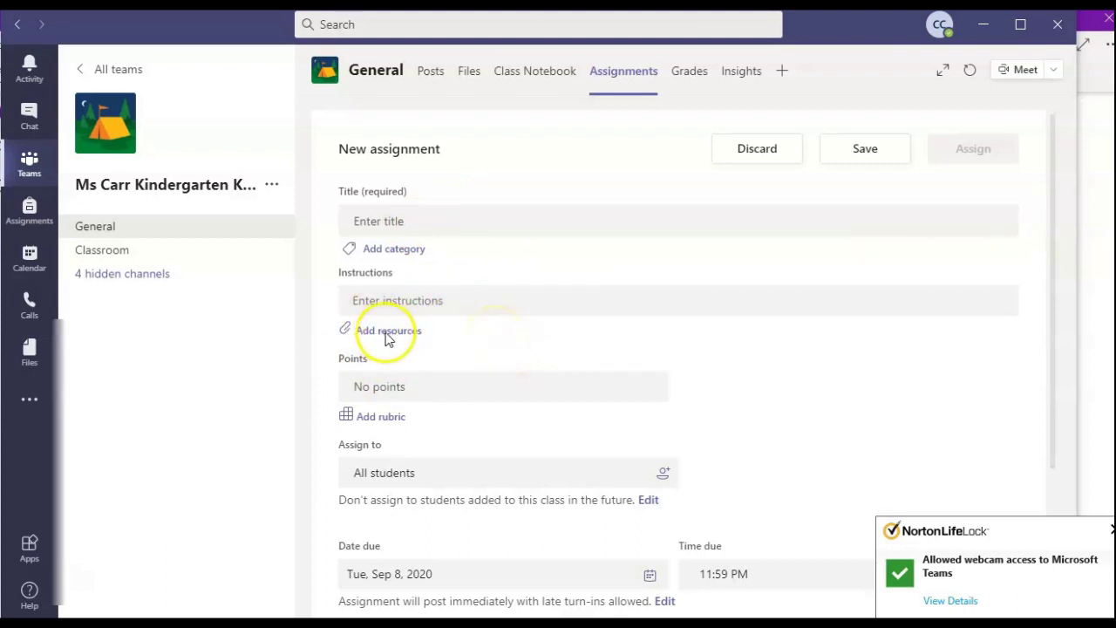
pyautogui.click(389, 339)
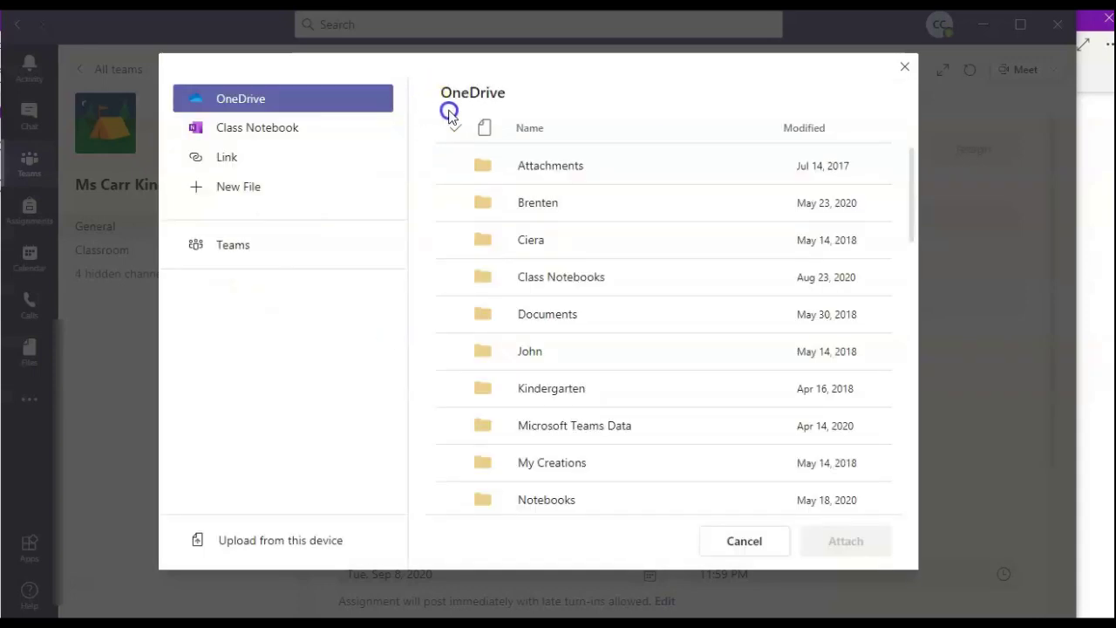
pyautogui.click(352, 190)
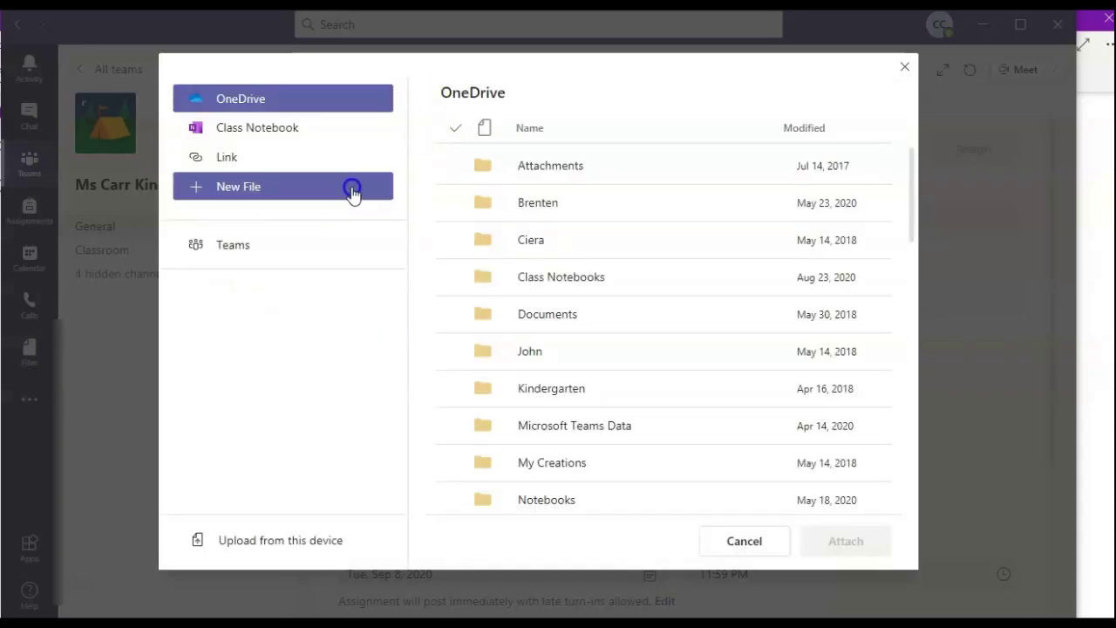
pyautogui.click(272, 127)
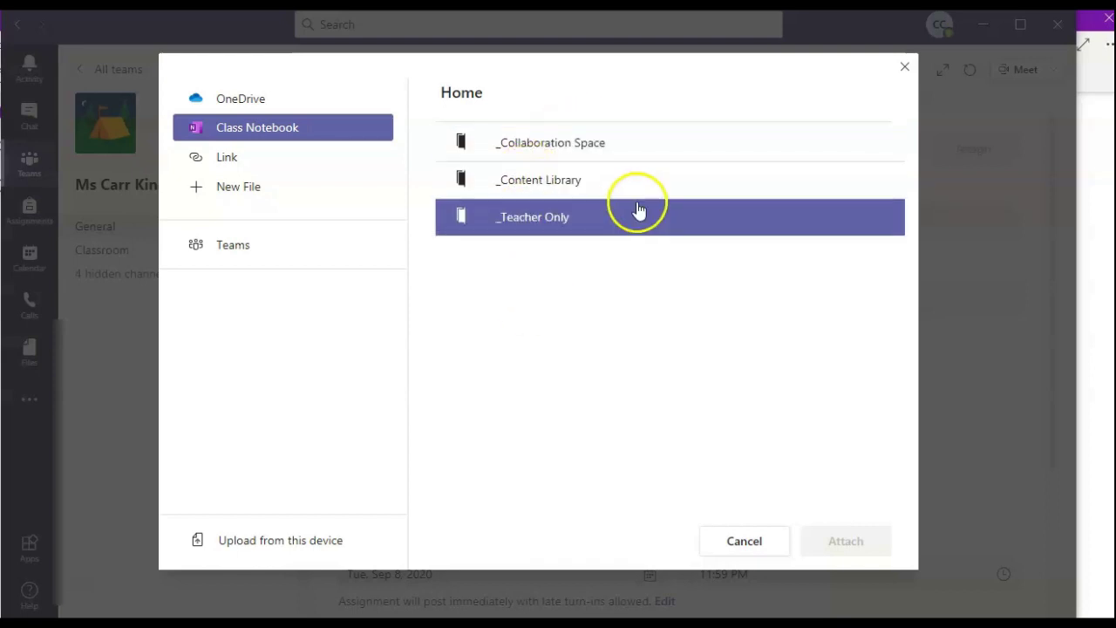
pyautogui.click(559, 193)
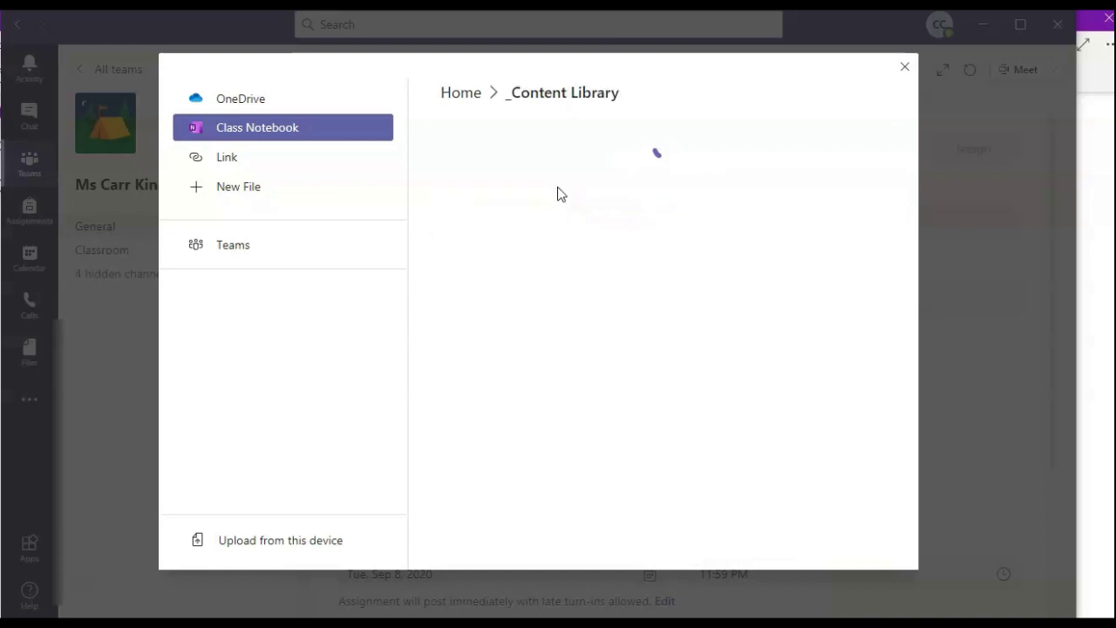
pyautogui.click(216, 52)
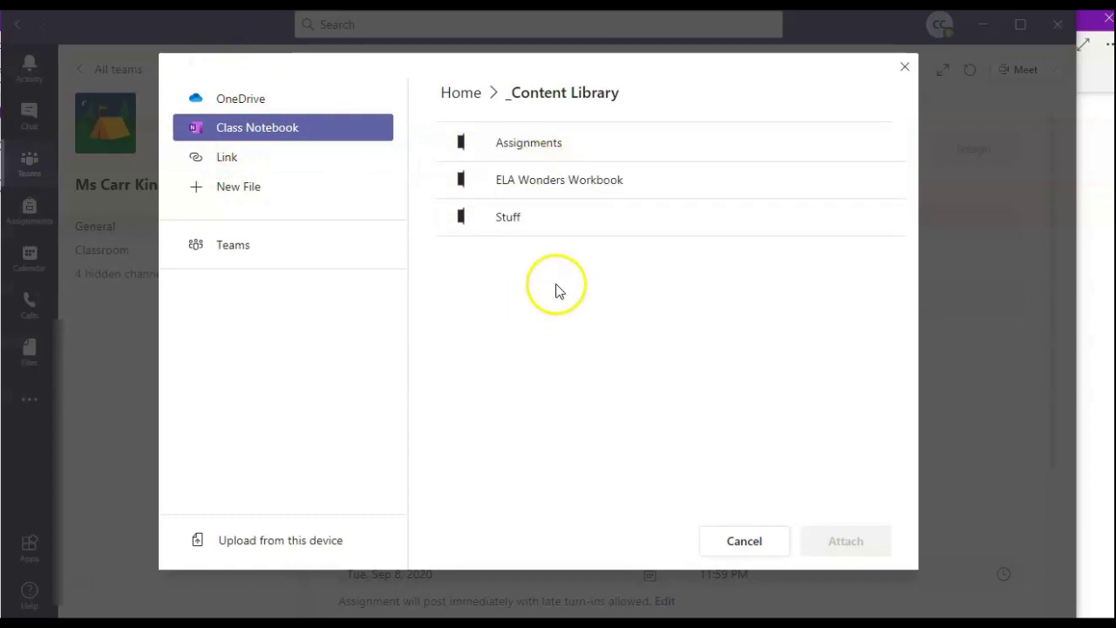
pyautogui.click(501, 228)
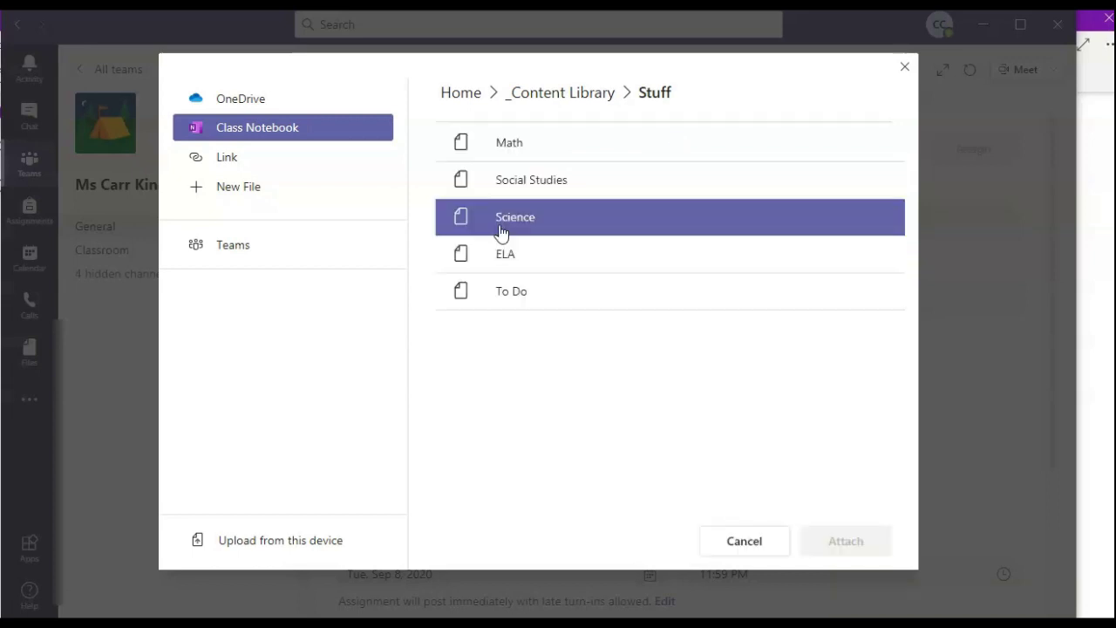
pyautogui.click(500, 153)
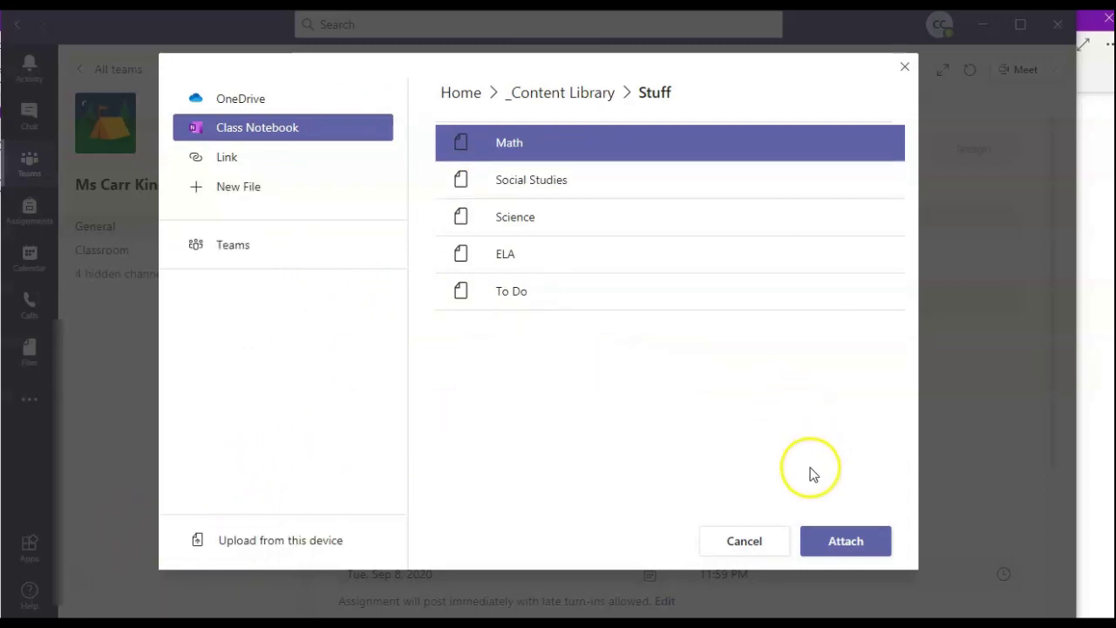
pyautogui.click(745, 544)
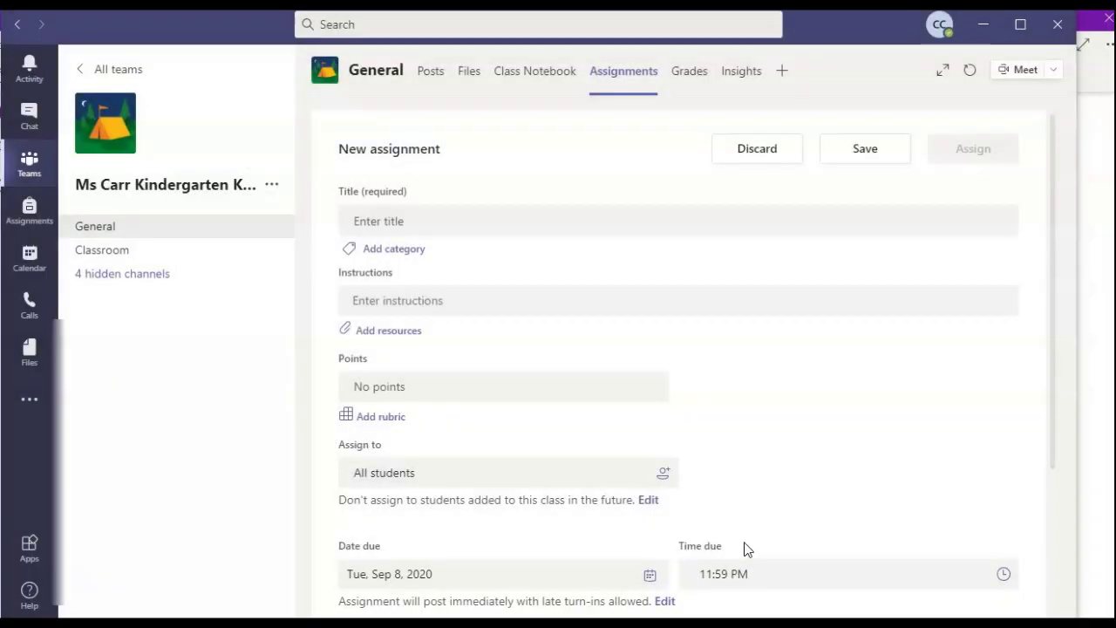
# Discard the new assignment after reviewing its due date and notification settings, and switch back to the class notebook in OneNote
pyautogui.scroll(-1, 702, 396)
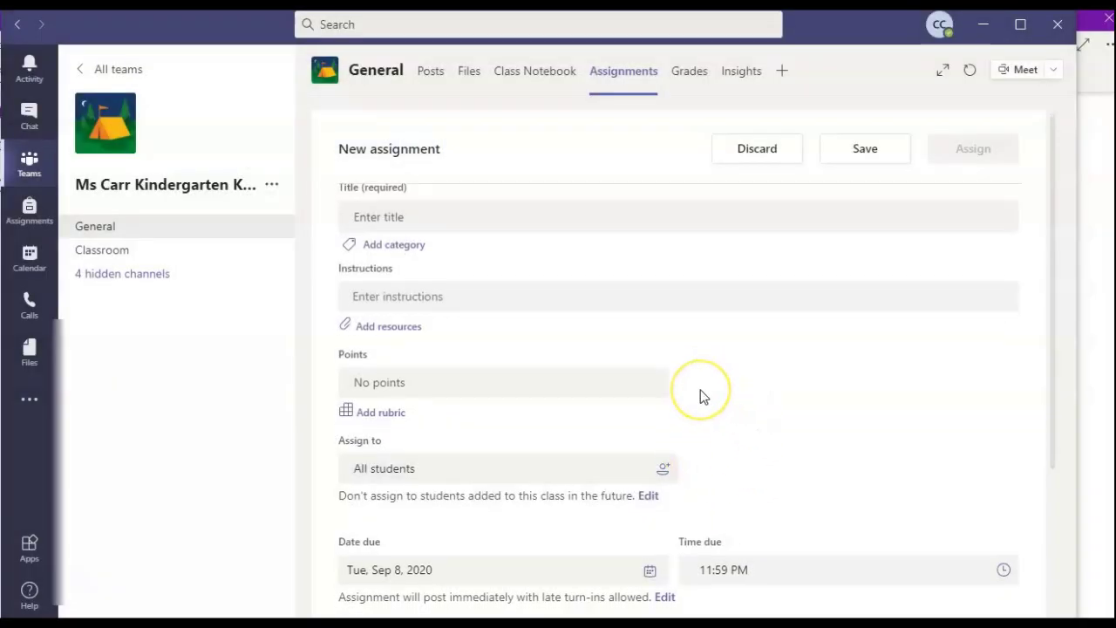
pyautogui.scroll(-4, 702, 397)
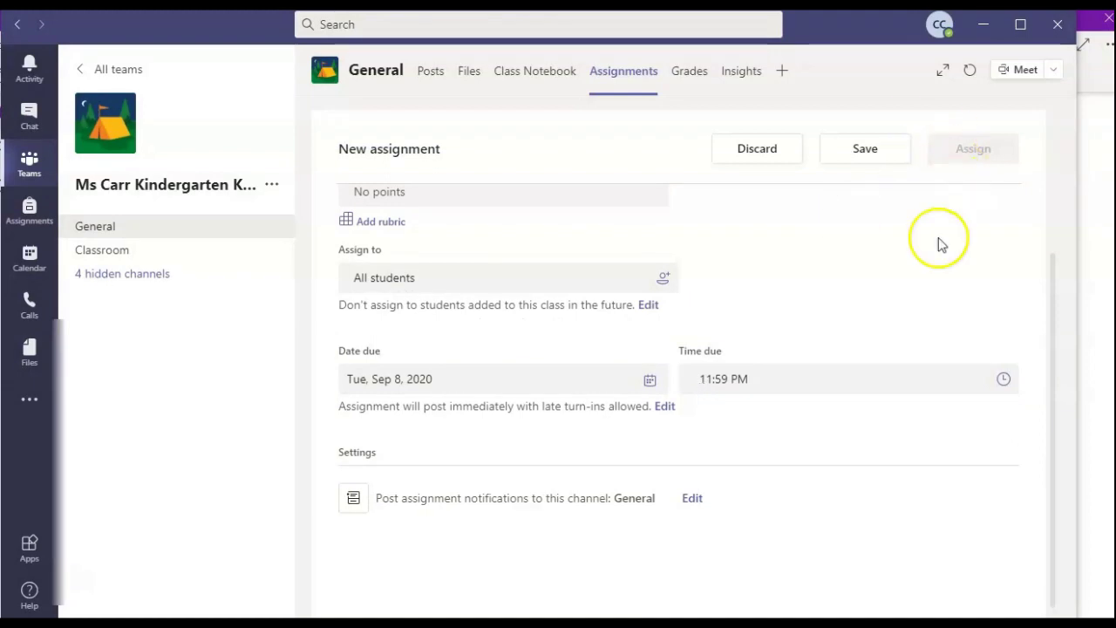
pyautogui.scroll(4, 844, 301)
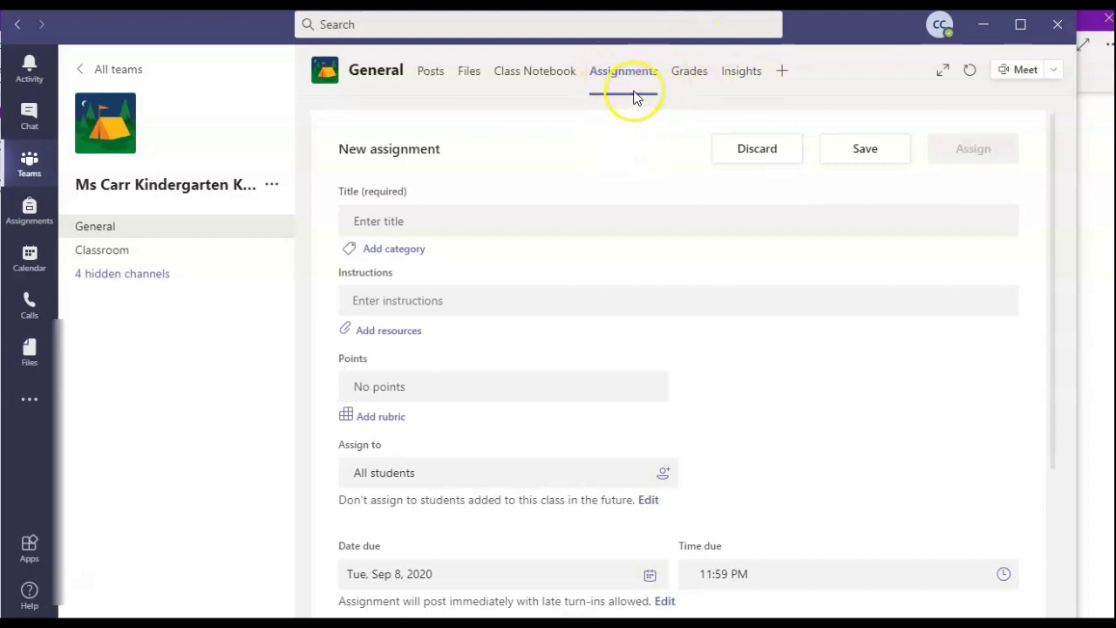
pyautogui.click(763, 150)
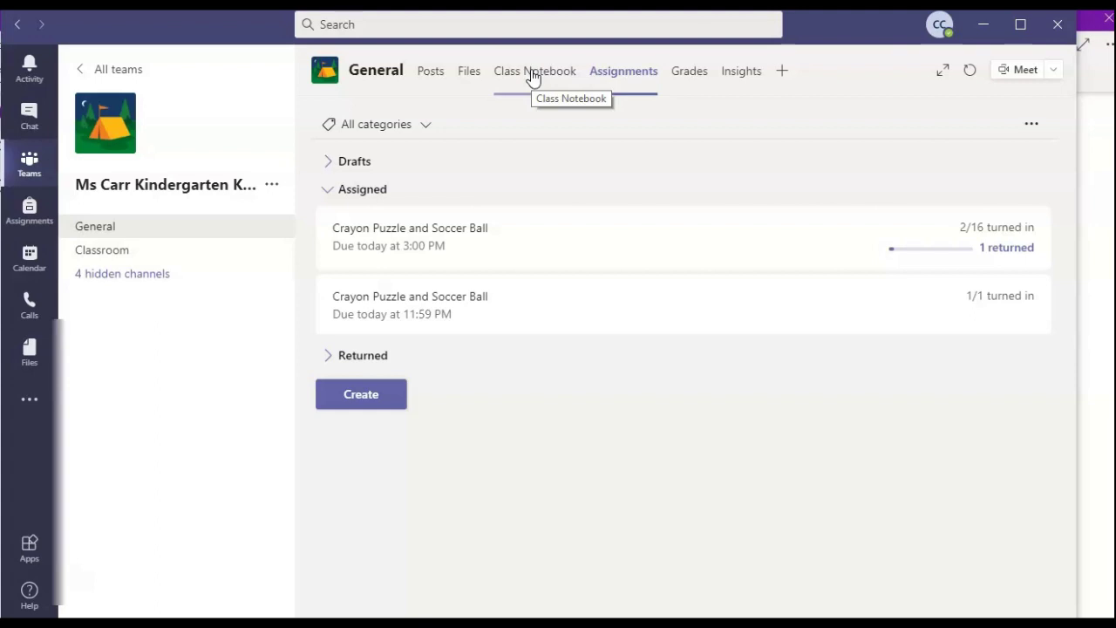
pyautogui.click(986, 28)
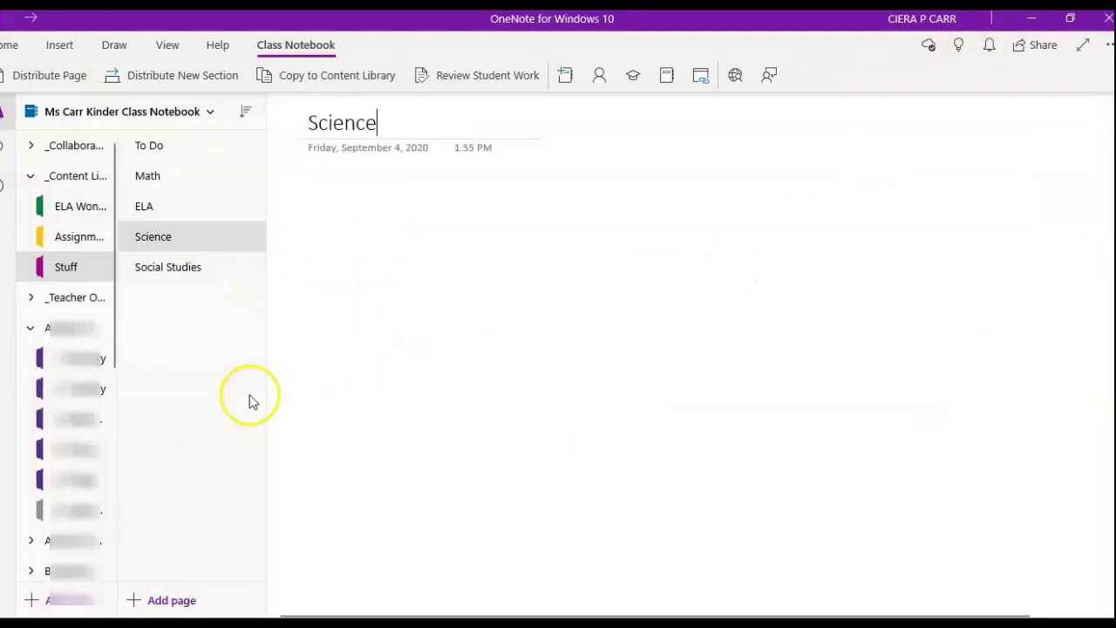